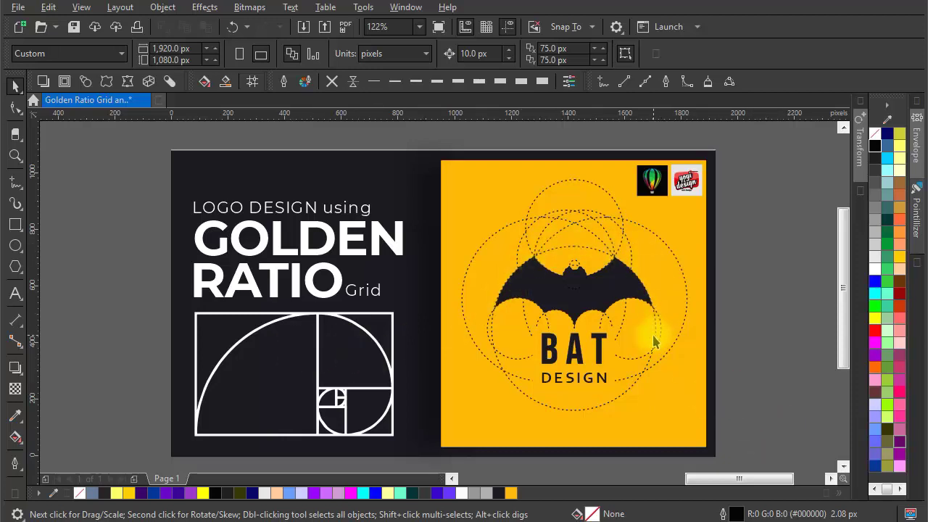
Move the finished golden ratio poster artwork off the page, next to the other sample design
{"action": "mouse_move", "coordinate": [653, 342]}
{"action": "left_mouse_down"}
{"action": "mouse_move", "coordinate": [638, 325]}
{"action": "mouse_move", "coordinate": [653, 332]}
{"action": "left_mouse_up"}
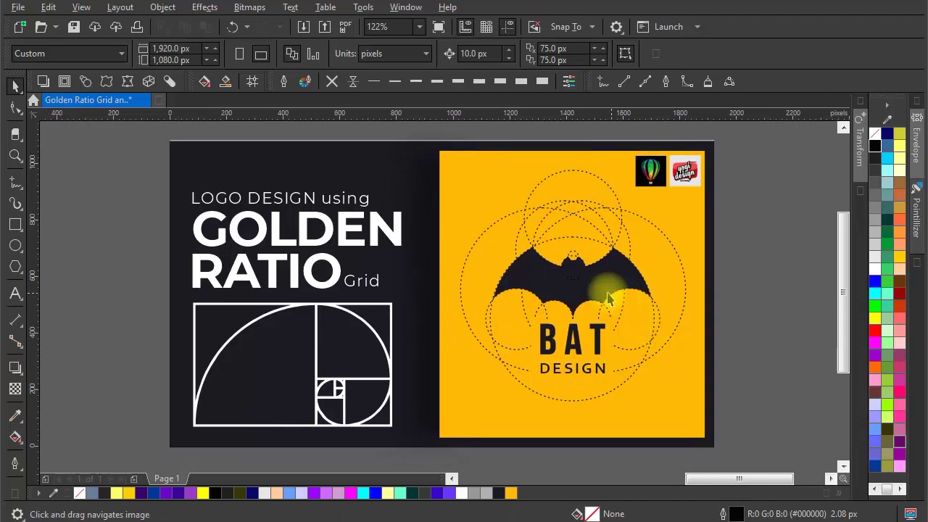
{"action": "scroll", "coordinate": [585, 290], "scroll_direction": "up", "scroll_amount": 4}
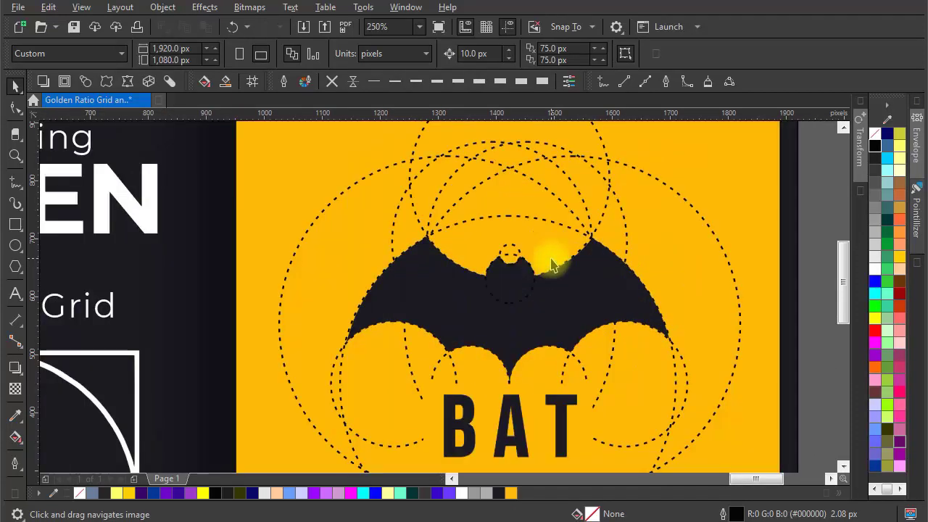
{"action": "left_click_drag", "start_coordinate": [550, 264], "coordinate": [530, 269]}
{"action": "left_click_drag", "start_coordinate": [538, 333], "coordinate": [623, 337]}
{"action": "scroll", "coordinate": [586, 318], "scroll_direction": "down", "scroll_amount": 3}
{"action": "scroll", "coordinate": [624, 343], "scroll_direction": "down", "scroll_amount": 2}
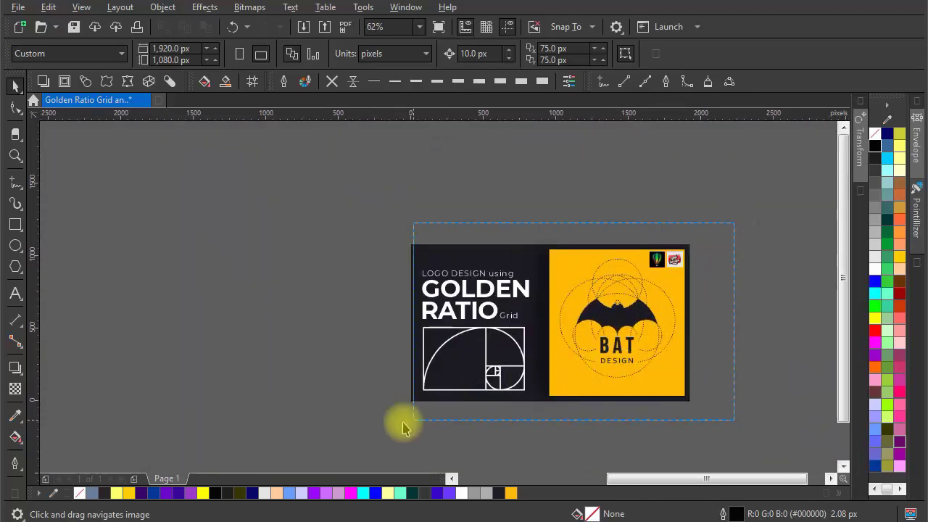
{"action": "left_click", "coordinate": [601, 366]}
{"action": "scroll", "coordinate": [652, 370], "scroll_direction": "down", "scroll_amount": 2}
{"action": "left_click_drag", "start_coordinate": [590, 352], "coordinate": [165, 272]}
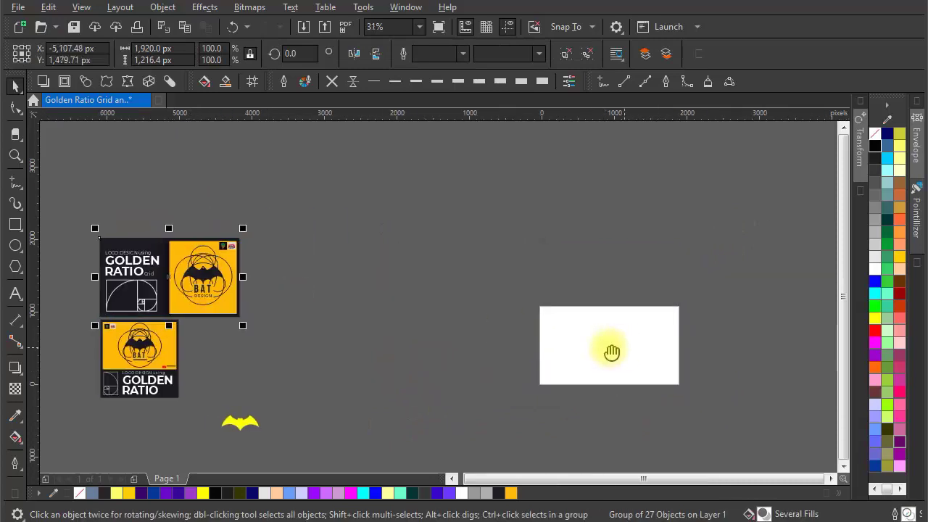
Draw a square on the blank page and set its size to 100 px
{"action": "scroll", "coordinate": [493, 337], "scroll_direction": "up", "scroll_amount": 1}
{"action": "scroll", "coordinate": [493, 337], "scroll_direction": "up", "scroll_amount": 1}
{"action": "scroll", "coordinate": [481, 304], "scroll_direction": "down", "scroll_amount": 1}
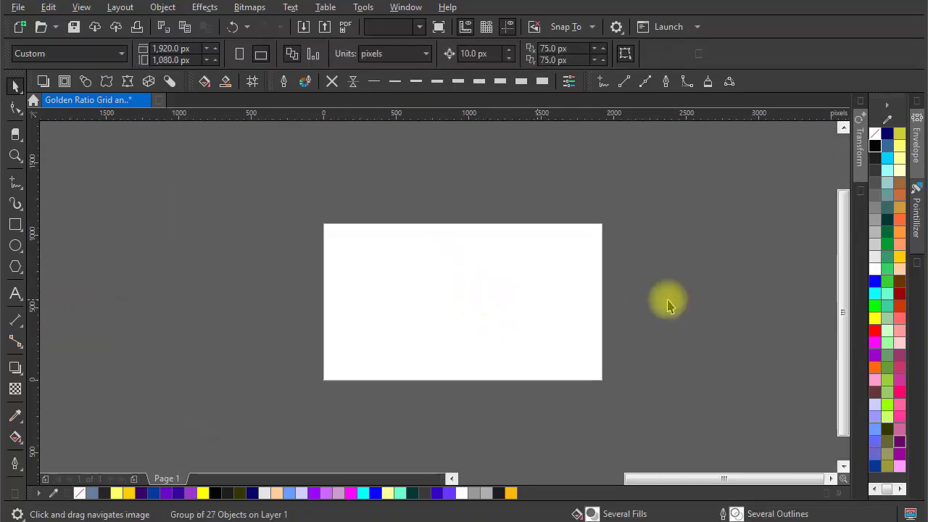
{"action": "scroll", "coordinate": [522, 311], "scroll_direction": "up", "scroll_amount": 1}
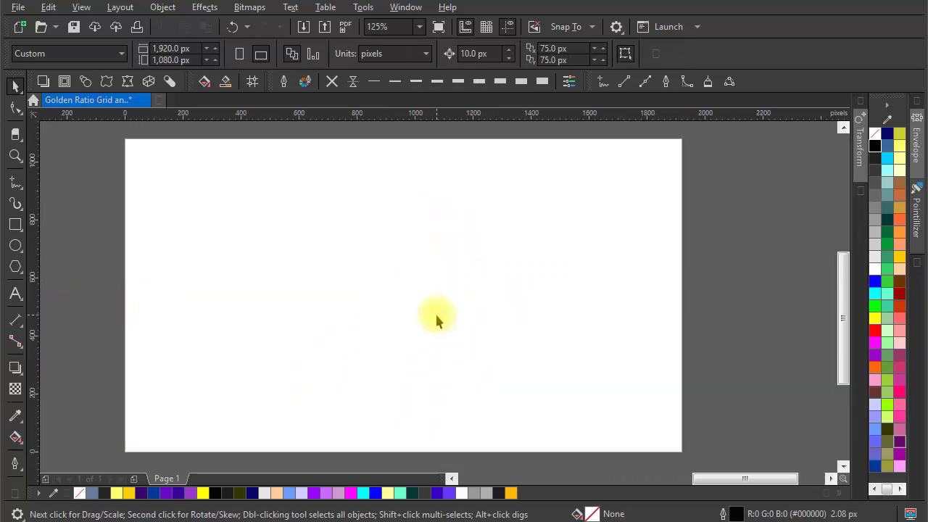
{"action": "scroll", "coordinate": [16, 229], "scroll_direction": "up", "scroll_amount": 1}
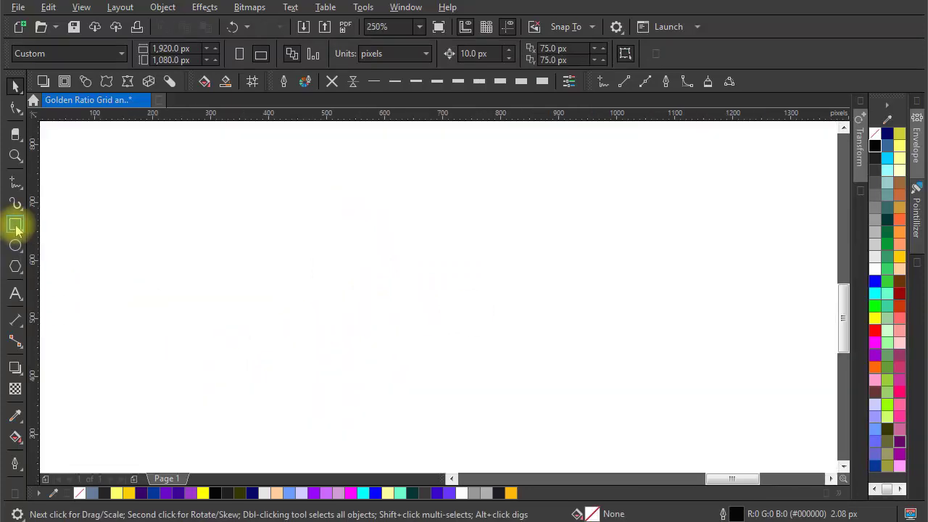
{"action": "left_click", "coordinate": [15, 228]}
{"action": "left_click_drag", "start_coordinate": [351, 241], "coordinate": [420, 308]}
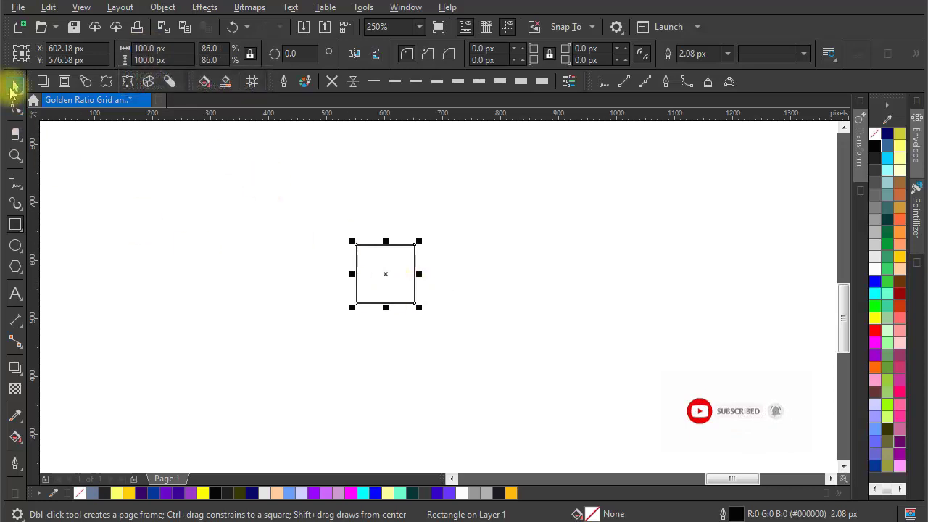
Set the square's outline width to 2 px
{"action": "left_click", "coordinate": [14, 85]}
{"action": "scroll", "coordinate": [368, 264], "scroll_direction": "up", "scroll_amount": 2}
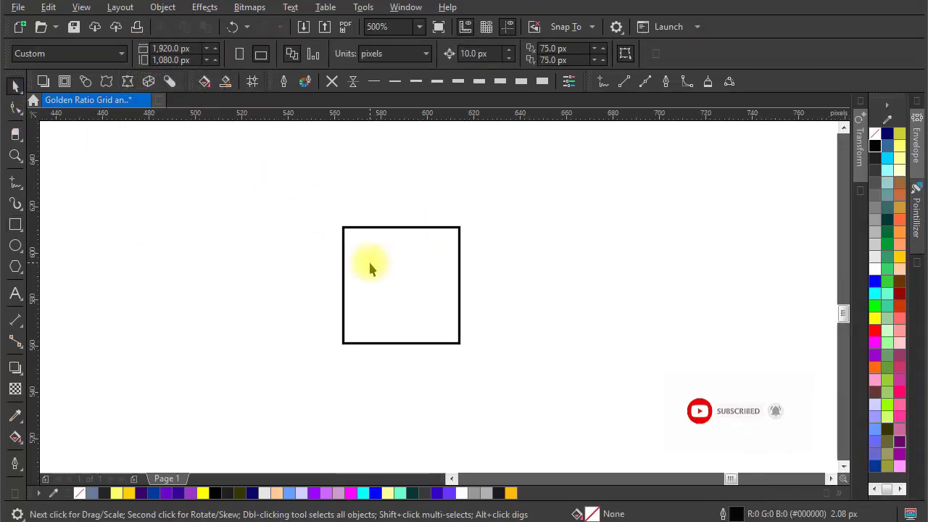
{"action": "left_click", "coordinate": [415, 81]}
{"action": "left_click", "coordinate": [395, 81]}
{"action": "scroll", "coordinate": [384, 244], "scroll_direction": "down", "scroll_amount": 1}
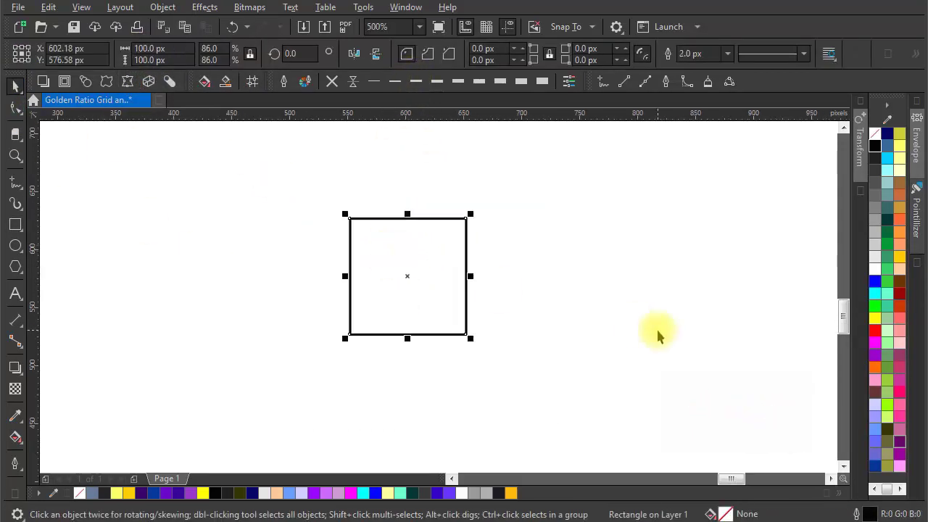
Draw a 100 px circle that fits exactly inside the square
{"action": "left_click", "coordinate": [15, 246]}
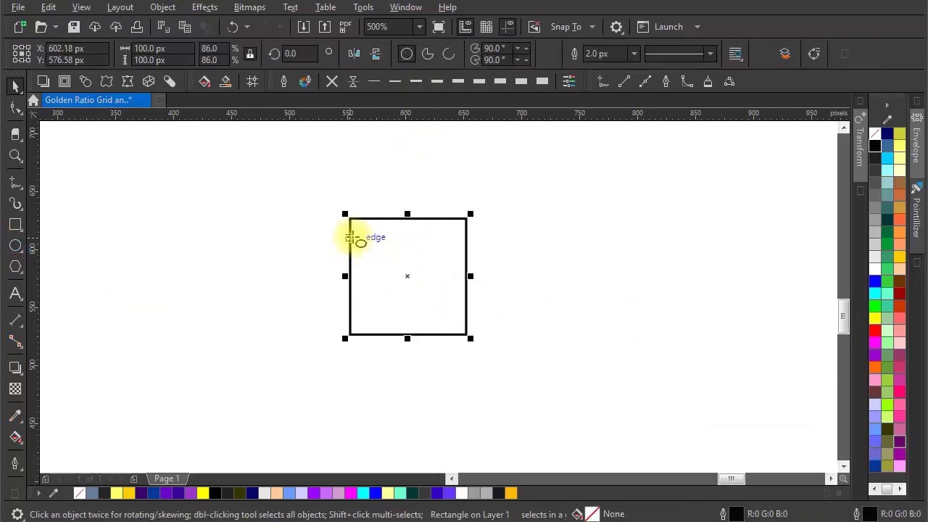
{"action": "left_click_drag", "start_coordinate": [350, 218], "coordinate": [461, 334]}
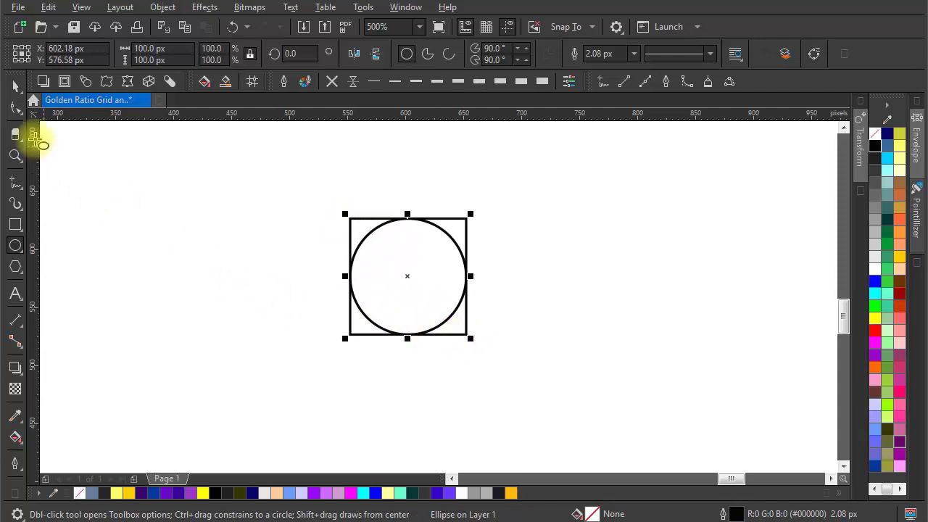
{"action": "left_click", "coordinate": [18, 84]}
{"action": "left_click", "coordinate": [205, 249]}
{"action": "left_click", "coordinate": [414, 251]}
Duplicate the square and its circle directly below the original so that the two squares share an edge
{"action": "left_click_drag", "start_coordinate": [545, 270], "coordinate": [527, 295]}
{"action": "left_click_drag", "start_coordinate": [458, 210], "coordinate": [302, 381]}
{"action": "left_click", "coordinate": [513, 271]}
{"action": "left_click_drag", "start_coordinate": [327, 244], "coordinate": [331, 359]}
{"action": "right_click", "coordinate": [332, 359]}
{"action": "left_click_drag", "start_coordinate": [486, 368], "coordinate": [367, 326]}
{"action": "scroll", "coordinate": [428, 294], "scroll_direction": "down", "scroll_amount": 1}
{"action": "left_click", "coordinate": [391, 306]}
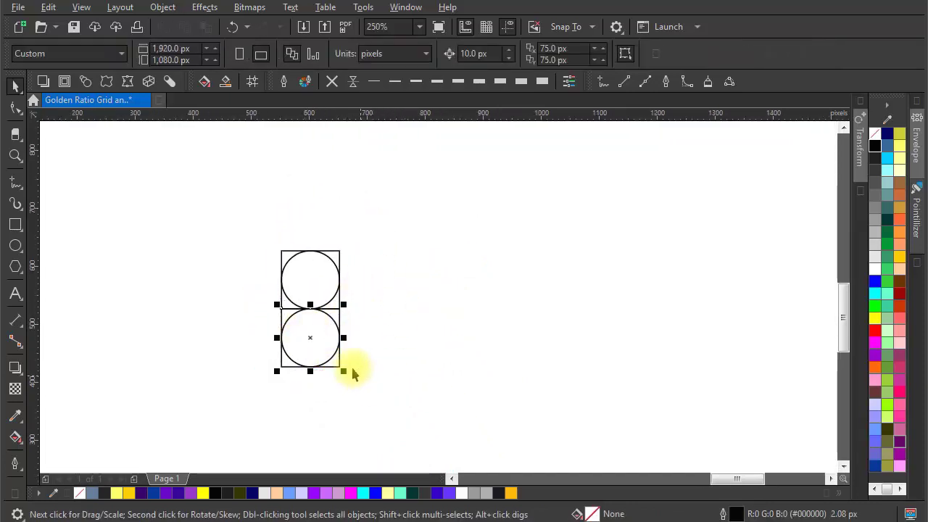
Create a copy of the lower square and circle, rotated 90° about the shared corner to sit beside it
{"action": "left_click", "coordinate": [325, 336]}
{"action": "scroll", "coordinate": [326, 327], "scroll_direction": "up", "scroll_amount": 2}
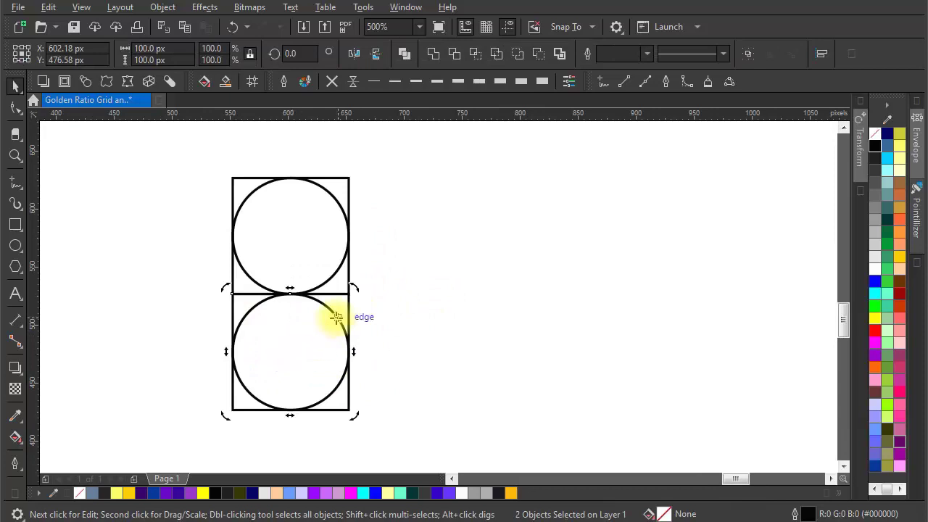
{"action": "left_click_drag", "start_coordinate": [355, 419], "coordinate": [456, 309]}
{"action": "left_click", "coordinate": [488, 295]}
Enlarge the new square and circle to 200 px to match the height of the two stacked squares
{"action": "left_click_drag", "start_coordinate": [501, 271], "coordinate": [345, 425]}
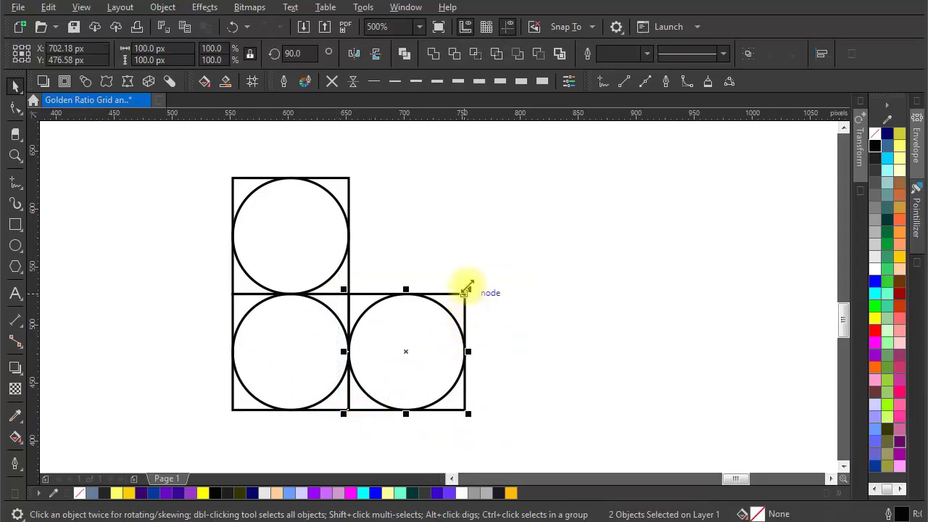
{"action": "left_click_drag", "start_coordinate": [472, 288], "coordinate": [611, 212]}
{"action": "scroll", "coordinate": [555, 293], "scroll_direction": "down", "scroll_amount": 2}
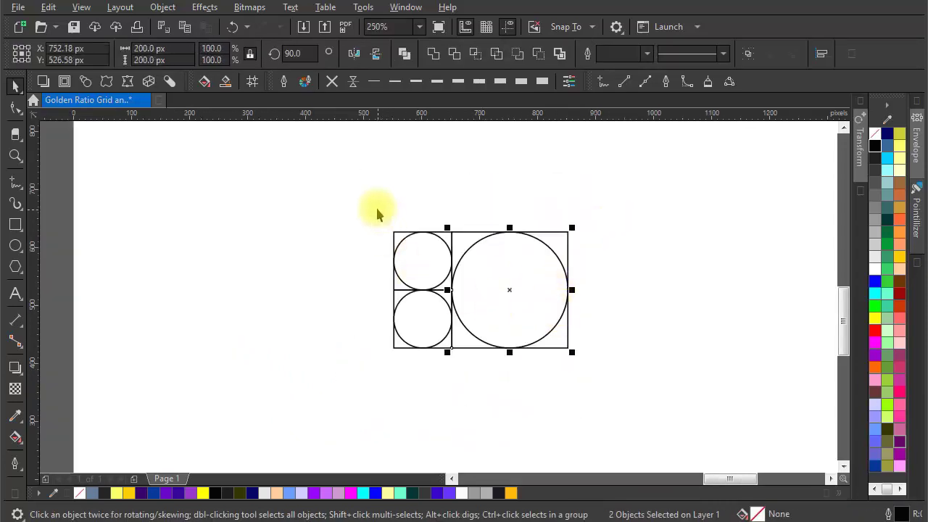
Select all the squares and circles and move them to the lower-right area of the page
{"action": "left_click_drag", "start_coordinate": [377, 211], "coordinate": [565, 397]}
{"action": "scroll", "coordinate": [599, 413], "scroll_direction": "down", "scroll_amount": 2}
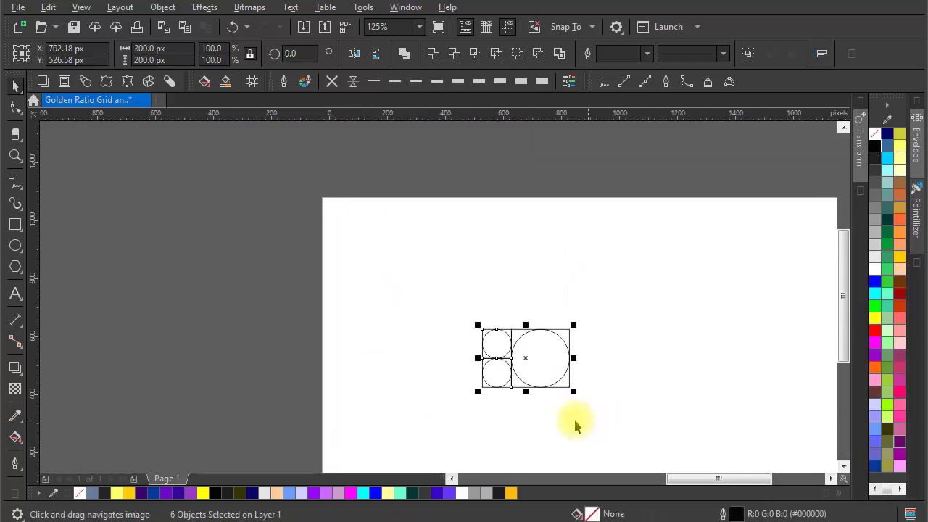
{"action": "left_click_drag", "start_coordinate": [542, 367], "coordinate": [547, 289]}
{"action": "left_click", "coordinate": [587, 262]}
{"action": "scroll", "coordinate": [602, 243], "scroll_direction": "up", "scroll_amount": 1}
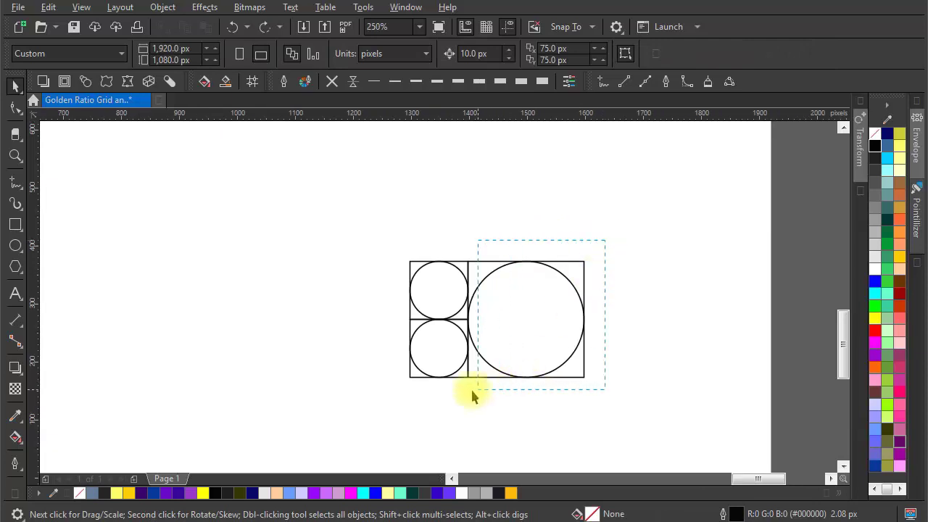
Create a 90° rotated copy of the 200 px square and circle directly above the original
{"action": "left_click", "coordinate": [486, 316]}
{"action": "scroll", "coordinate": [486, 316], "scroll_direction": "up", "scroll_amount": 2}
{"action": "left_click", "coordinate": [567, 324]}
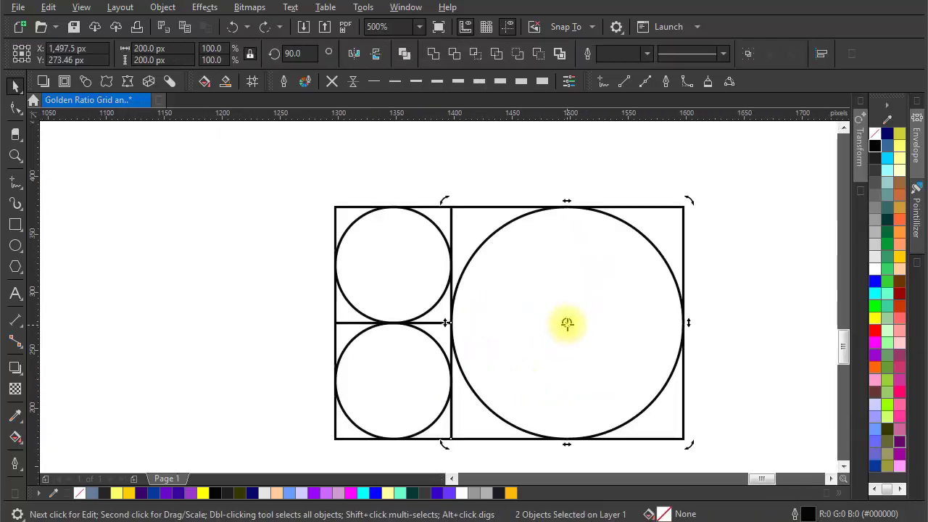
{"action": "scroll", "coordinate": [590, 290], "scroll_direction": "down", "scroll_amount": 2}
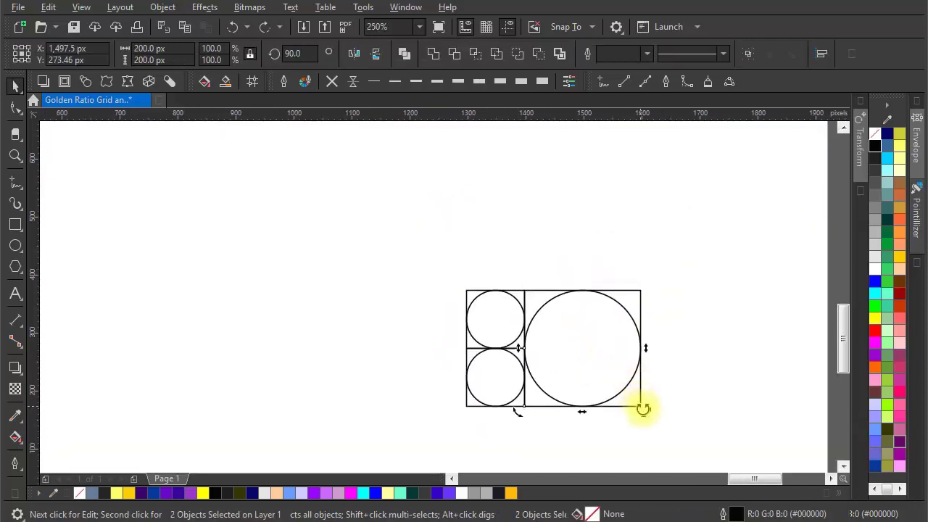
{"action": "left_click_drag", "start_coordinate": [644, 408], "coordinate": [646, 171]}
{"action": "right_click", "coordinate": [646, 171]}
{"action": "left_click_drag", "start_coordinate": [667, 259], "coordinate": [677, 343]}
{"action": "left_click", "coordinate": [703, 334]}
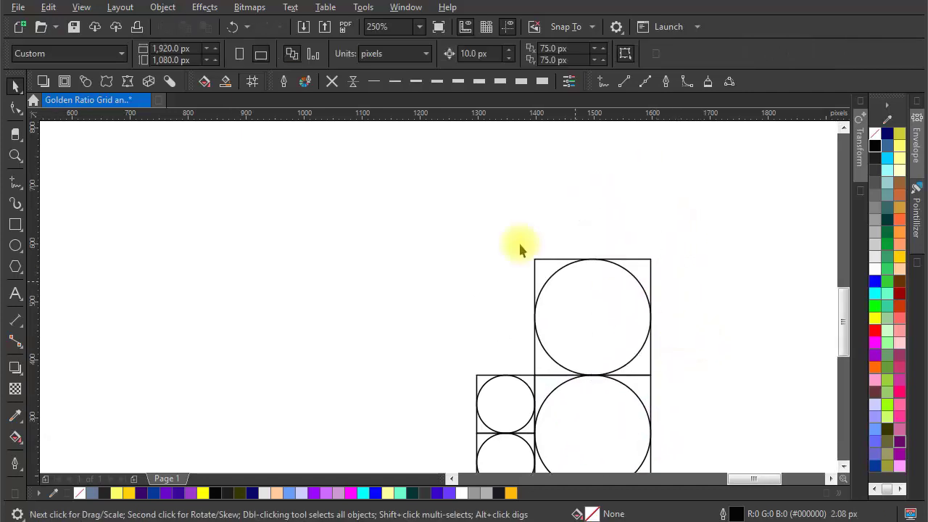
Enlarge a copy of the upper square and circle to 300 px, then delete the leftover 200 px pair inside it
{"action": "left_click_drag", "start_coordinate": [481, 213], "coordinate": [666, 390]}
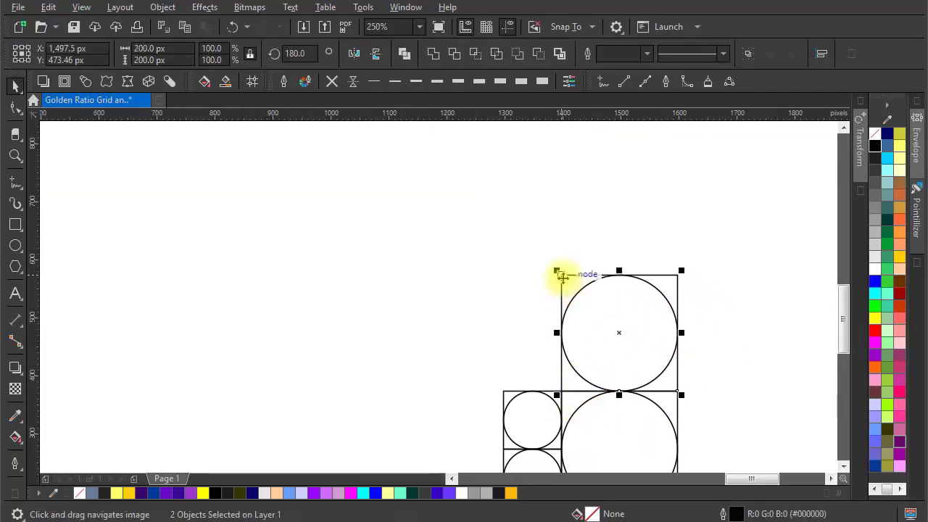
{"action": "left_click_drag", "start_coordinate": [559, 272], "coordinate": [483, 240]}
{"action": "left_click_drag", "start_coordinate": [525, 383], "coordinate": [476, 212]}
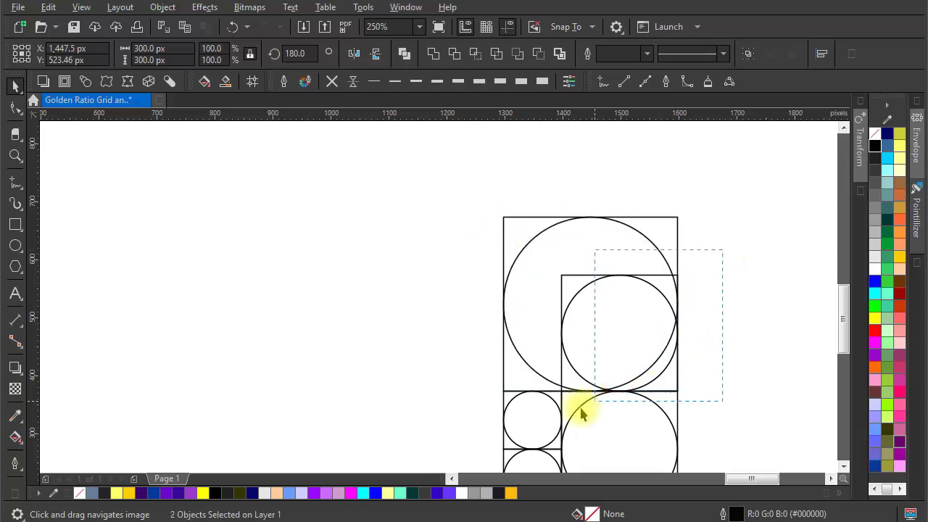
{"action": "key", "text": "Delete"}
{"action": "scroll", "coordinate": [650, 367], "scroll_direction": "down", "scroll_amount": 1}
{"action": "left_click_drag", "start_coordinate": [652, 372], "coordinate": [542, 316]}
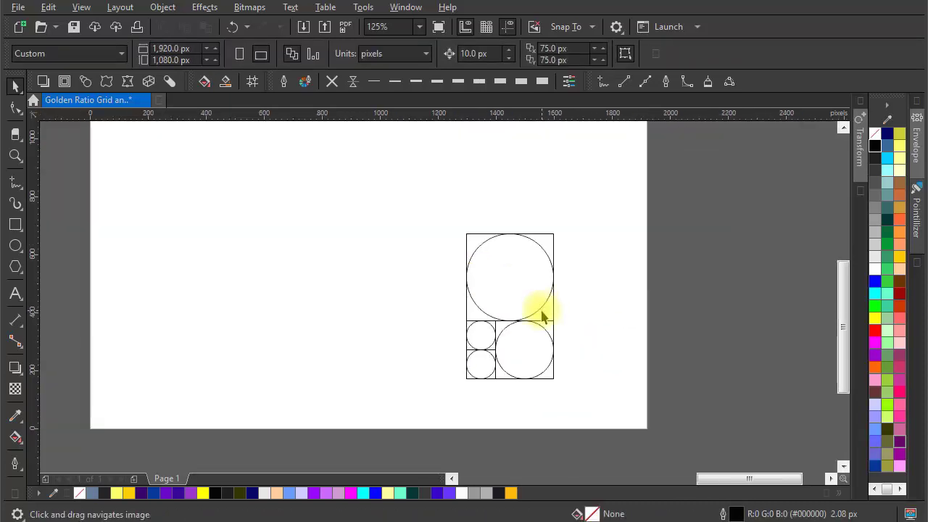
Create a 90° rotated copy of the 300 px square and circle on the left side of the original
{"action": "scroll", "coordinate": [561, 318], "scroll_direction": "up", "scroll_amount": 1}
{"action": "left_click_drag", "start_coordinate": [575, 365], "coordinate": [628, 371]}
{"action": "scroll", "coordinate": [379, 316], "scroll_direction": "up", "scroll_amount": 1}
{"action": "scroll", "coordinate": [457, 324], "scroll_direction": "down", "scroll_amount": 1}
{"action": "scroll", "coordinate": [616, 369], "scroll_direction": "up", "scroll_amount": 2}
{"action": "scroll", "coordinate": [537, 315], "scroll_direction": "down", "scroll_amount": 2}
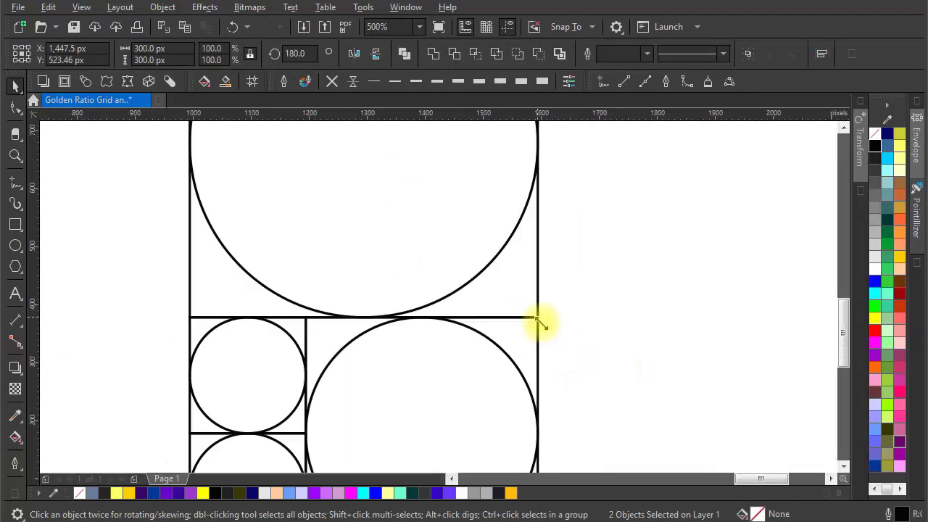
{"action": "left_click", "coordinate": [404, 150]}
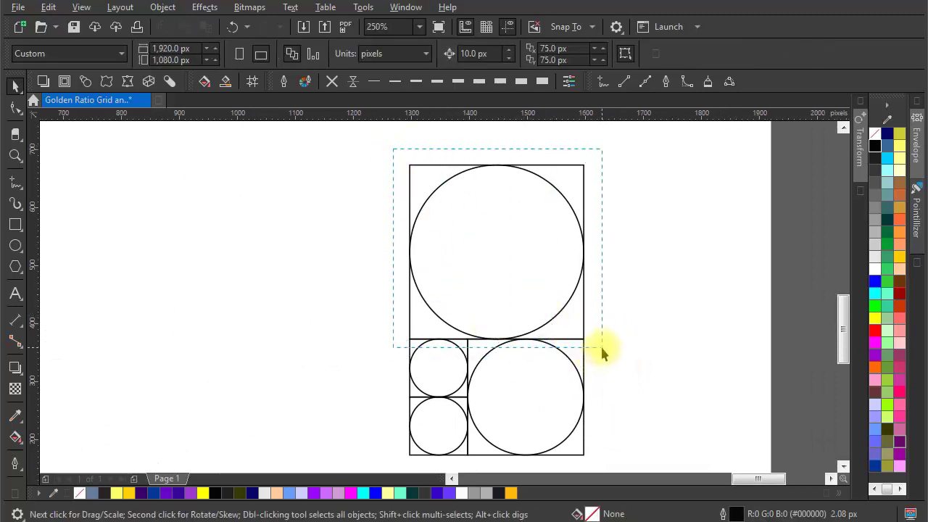
{"action": "left_click_drag", "start_coordinate": [602, 353], "coordinate": [602, 353]}
{"action": "left_click", "coordinate": [497, 252]}
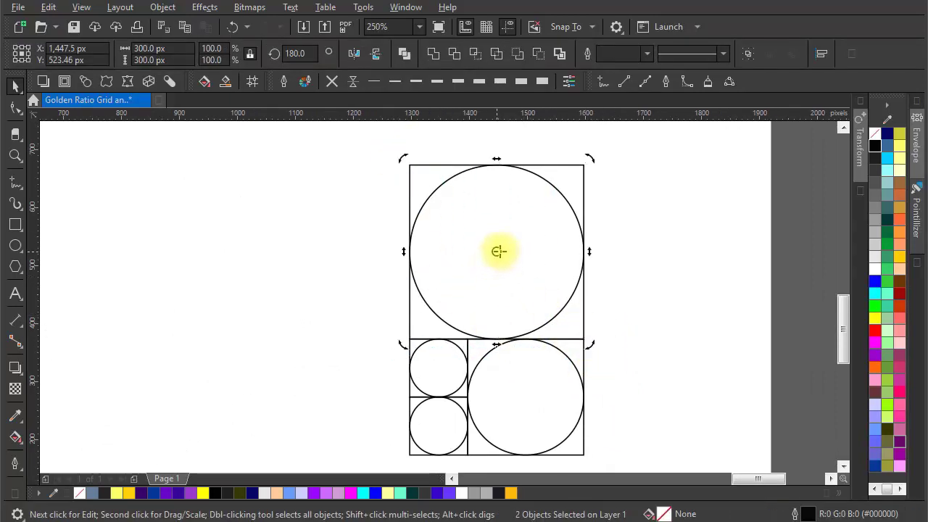
{"action": "scroll", "coordinate": [450, 377], "scroll_direction": "down", "scroll_amount": 2}
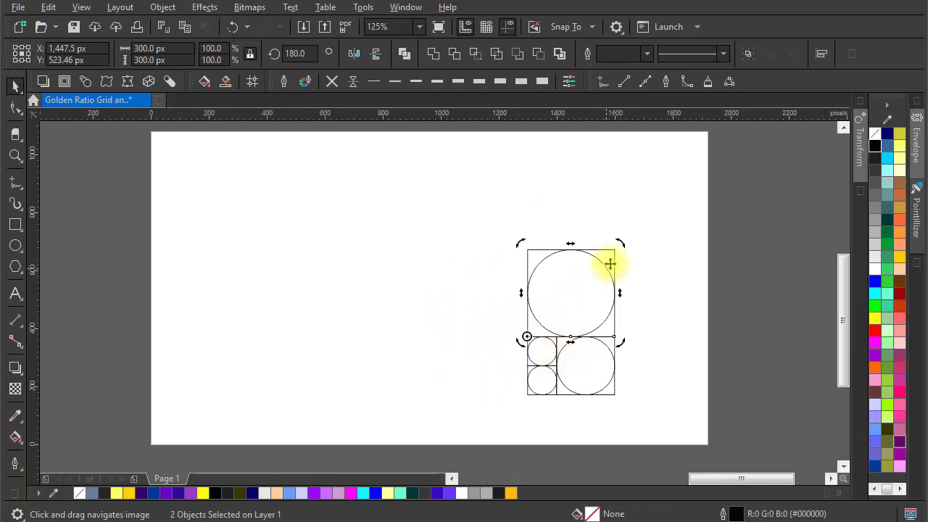
{"action": "left_click_drag", "start_coordinate": [624, 241], "coordinate": [416, 220]}
{"action": "left_click_drag", "start_coordinate": [418, 399], "coordinate": [468, 356]}
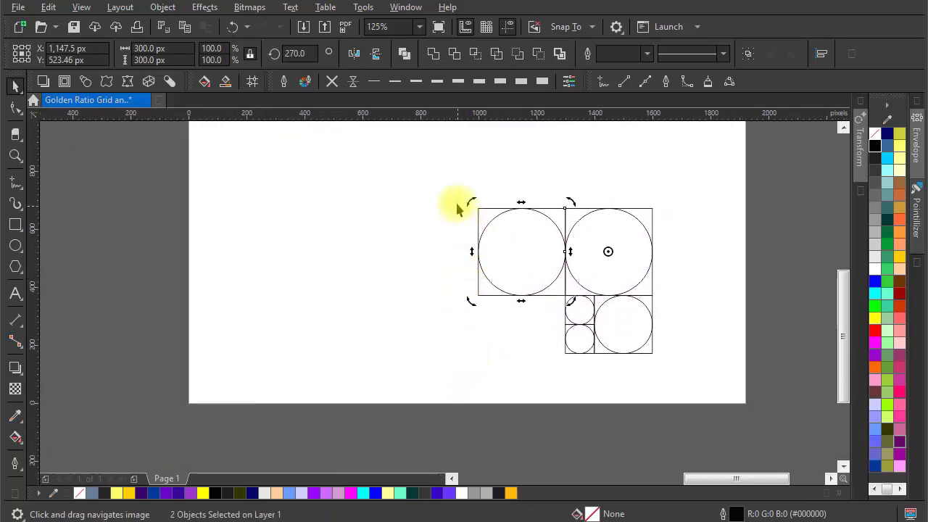
Enlarge the copied square and circle to 500 px and align them with the edge of the existing grid
{"action": "left_click_drag", "start_coordinate": [472, 300], "coordinate": [414, 371]}
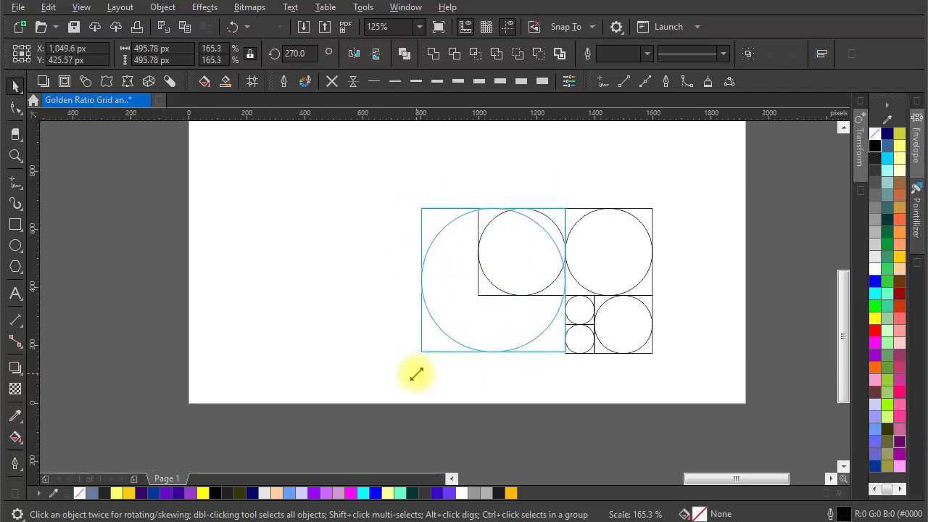
{"action": "left_click_drag", "start_coordinate": [414, 375], "coordinate": [415, 376]}
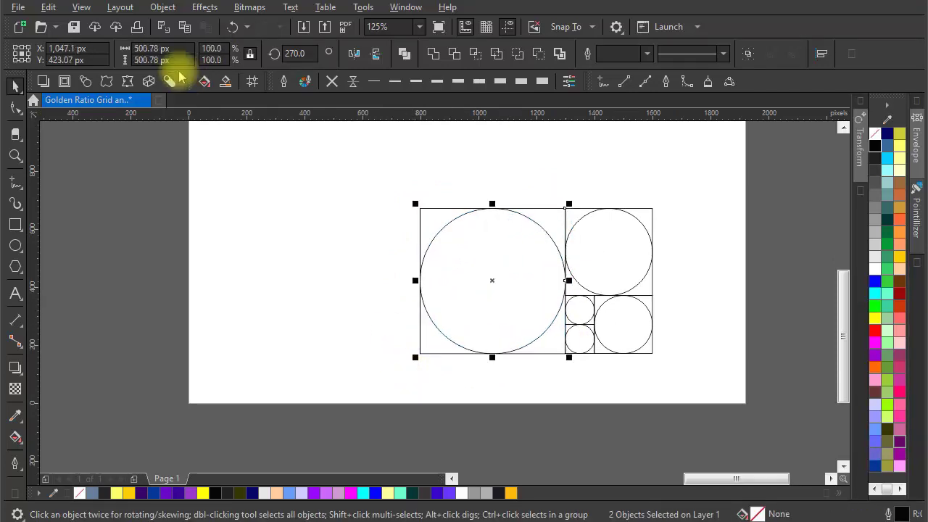
{"action": "left_click", "coordinate": [138, 48]}
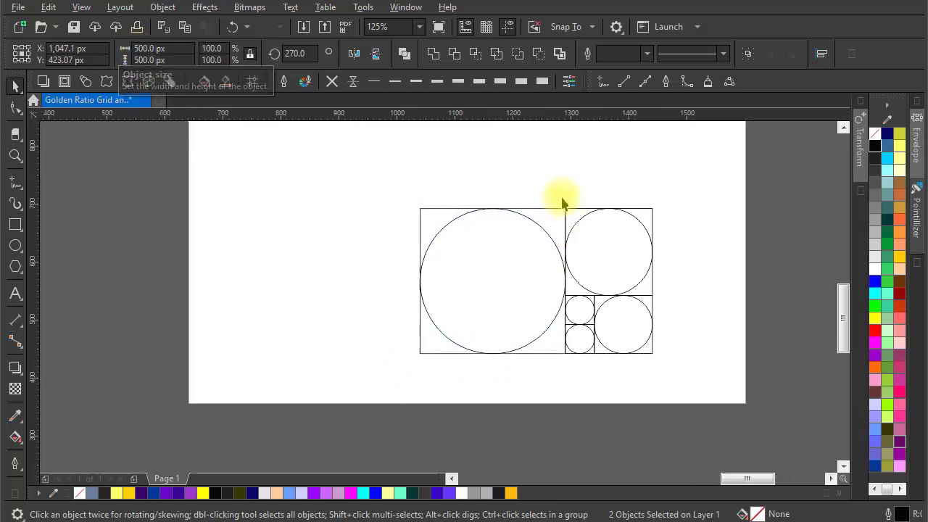
{"action": "scroll", "coordinate": [561, 199], "scroll_direction": "up", "scroll_amount": 3}
{"action": "left_click_drag", "start_coordinate": [593, 299], "coordinate": [509, 203]}
{"action": "scroll", "coordinate": [589, 282], "scroll_direction": "down", "scroll_amount": 3}
Select the whole grid and move it below the page
{"action": "left_click_drag", "start_coordinate": [317, 169], "coordinate": [616, 359]}
{"action": "scroll", "coordinate": [616, 359], "scroll_direction": "down", "scroll_amount": 1}
{"action": "left_click_drag", "start_coordinate": [601, 349], "coordinate": [570, 212]}
{"action": "left_click_drag", "start_coordinate": [535, 165], "coordinate": [530, 349]}
{"action": "left_click_drag", "start_coordinate": [537, 360], "coordinate": [546, 267]}
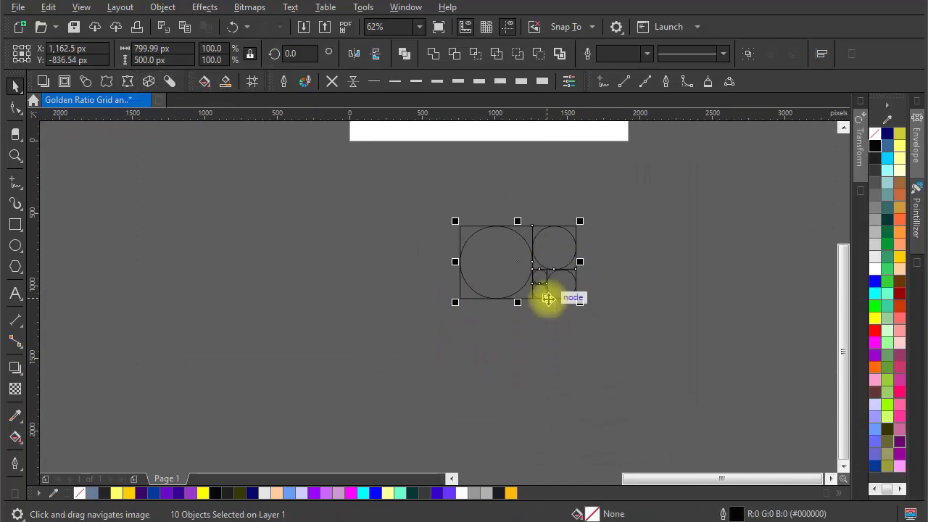
Rotate the whole grid by 180°
{"action": "left_click_drag", "start_coordinate": [545, 304], "coordinate": [507, 351]}
{"action": "left_click", "coordinate": [469, 289]}
{"action": "left_click_drag", "start_coordinate": [535, 251], "coordinate": [414, 333]}
{"action": "left_click", "coordinate": [495, 320]}
{"action": "scroll", "coordinate": [493, 264], "scroll_direction": "up", "scroll_amount": 1}
Create a 90° rotated copy of the 500 px square and circle directly above the original
{"action": "left_click_drag", "start_coordinate": [651, 222], "coordinate": [411, 419]}
{"action": "left_click", "coordinate": [492, 320]}
{"action": "left_click_drag", "start_coordinate": [493, 319], "coordinate": [422, 246]}
{"action": "left_click_drag", "start_coordinate": [506, 296], "coordinate": [541, 272]}
{"action": "left_click_drag", "start_coordinate": [607, 375], "coordinate": [569, 116]}
{"action": "left_click_drag", "start_coordinate": [620, 259], "coordinate": [659, 388]}
Enlarge the copied square and circle to 800 px and snap their corner onto the grid's upper edge
{"action": "left_click_drag", "start_coordinate": [671, 191], "coordinate": [482, 357]}
{"action": "left_click_drag", "start_coordinate": [519, 362], "coordinate": [617, 413]}
{"action": "left_click_drag", "start_coordinate": [588, 253], "coordinate": [471, 168]}
{"action": "type", "text": "800"}
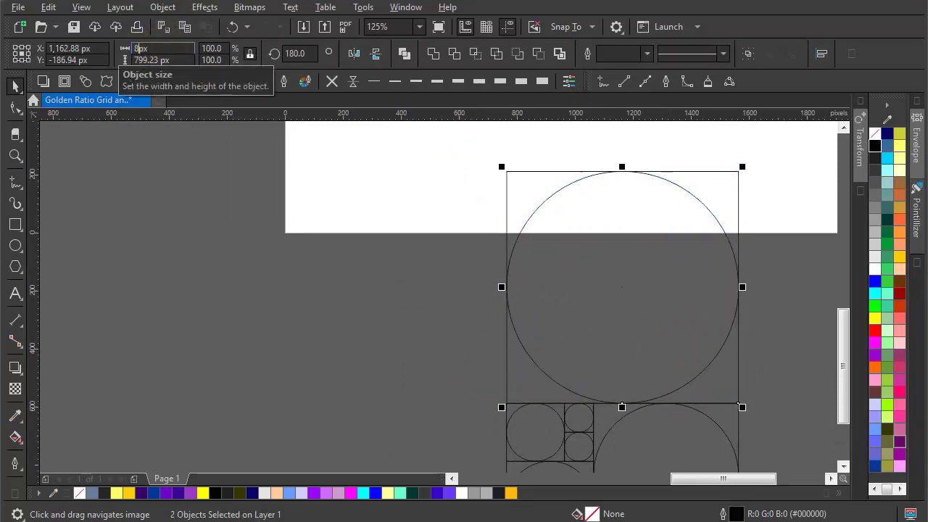
{"action": "key", "text": "Return"}
{"action": "scroll", "coordinate": [720, 383], "scroll_direction": "up", "scroll_amount": 1}
{"action": "left_click_drag", "start_coordinate": [720, 384], "coordinate": [398, 199]}
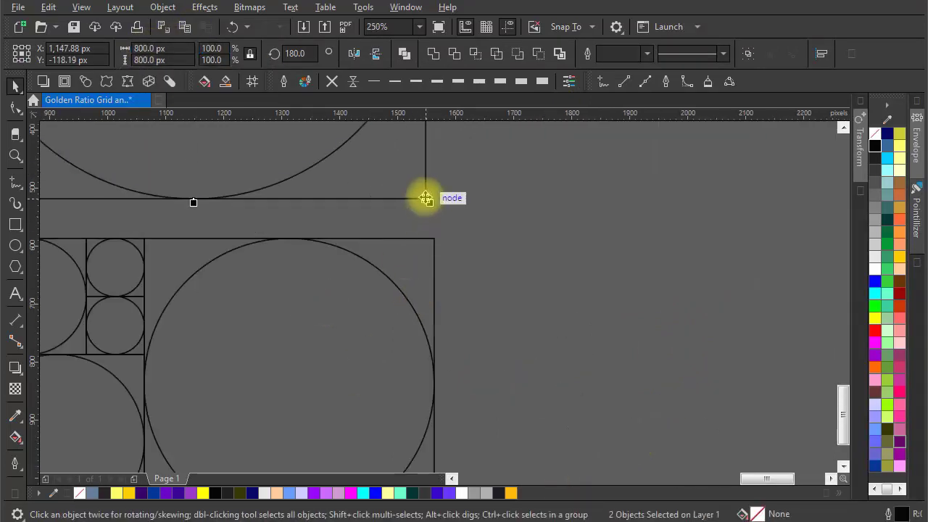
{"action": "scroll", "coordinate": [536, 290], "scroll_direction": "down", "scroll_amount": 4}
Create a 90° rotated copy of the 800 px square and circle beside the grid
{"action": "left_click", "coordinate": [500, 289]}
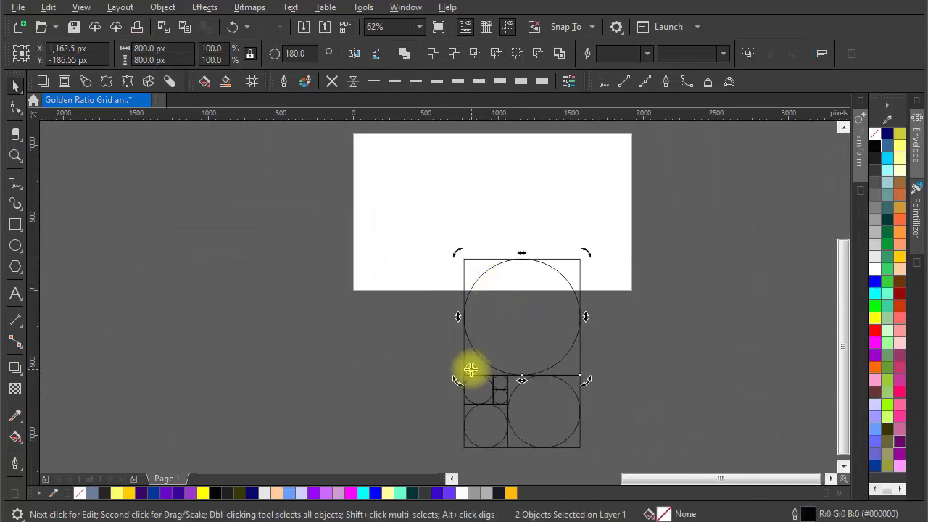
{"action": "left_click_drag", "start_coordinate": [461, 375], "coordinate": [331, 232]}
{"action": "left_click_drag", "start_coordinate": [401, 153], "coordinate": [557, 306]}
{"action": "left_click_drag", "start_coordinate": [432, 288], "coordinate": [356, 371]}
Set the newest square and circle to 1,300 px and align them flush with the grid's left side
{"action": "double_click", "coordinate": [154, 50]}
{"action": "type", "text": "1,300"}
{"action": "key", "text": "Return"}
{"action": "scroll", "coordinate": [648, 213], "scroll_direction": "up", "scroll_amount": 6}
{"action": "left_click_drag", "start_coordinate": [427, 242], "coordinate": [665, 334]}
{"action": "scroll", "coordinate": [511, 186], "scroll_direction": "down", "scroll_amount": 3}
Select the whole grid and move it clear of the page, into the empty area below
{"action": "left_click_drag", "start_coordinate": [590, 318], "coordinate": [412, 164]}
{"action": "left_click_drag", "start_coordinate": [545, 206], "coordinate": [486, 233]}
{"action": "left_click_drag", "start_coordinate": [530, 290], "coordinate": [560, 280]}
{"action": "left_click_drag", "start_coordinate": [361, 165], "coordinate": [506, 309]}
{"action": "left_click_drag", "start_coordinate": [503, 311], "coordinate": [360, 330]}
{"action": "left_click_drag", "start_coordinate": [454, 208], "coordinate": [247, 333]}
{"action": "left_click_drag", "start_coordinate": [345, 286], "coordinate": [429, 244]}
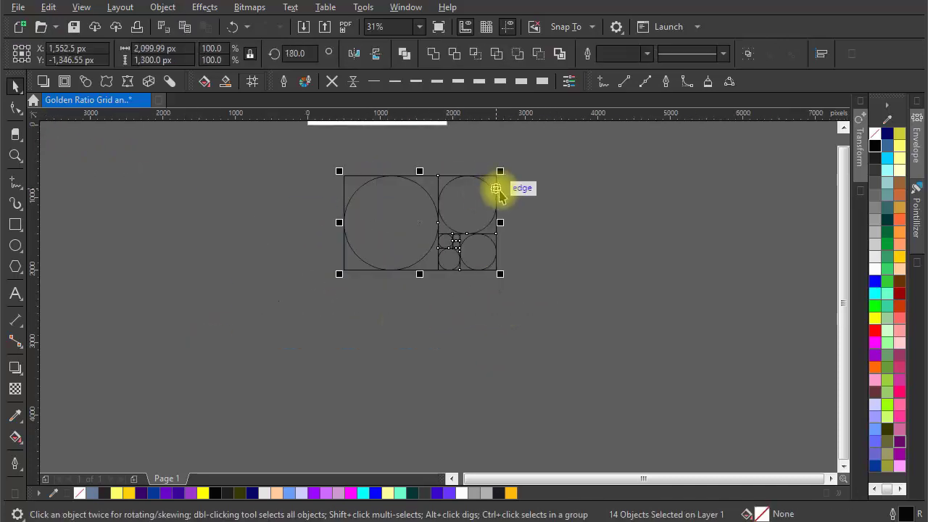
Create a 90° rotated copy of the 1,300 px square and circle below the grid and enlarge it to roughly the grid's width
{"action": "left_click", "coordinate": [515, 203]}
{"action": "left_click_drag", "start_coordinate": [315, 159], "coordinate": [443, 304]}
{"action": "left_click", "coordinate": [401, 228]}
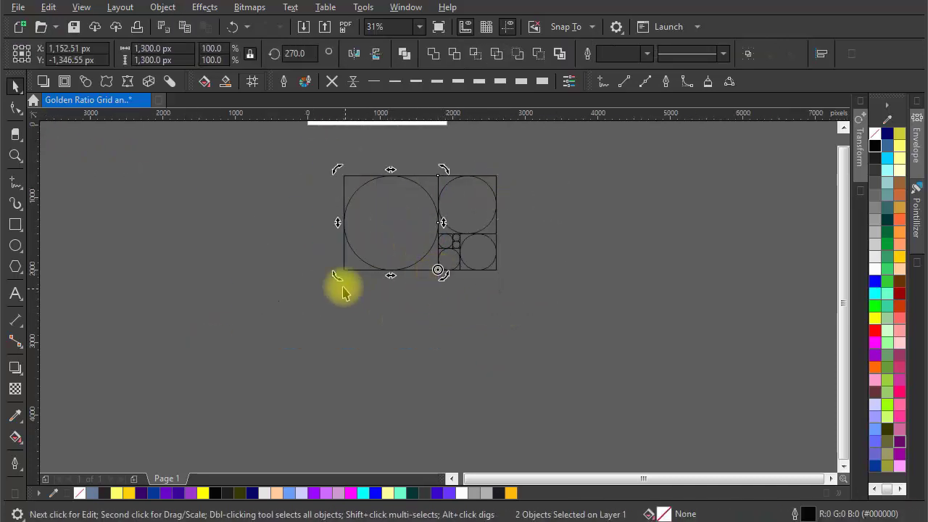
{"action": "left_click_drag", "start_coordinate": [337, 276], "coordinate": [284, 264]}
{"action": "left_click", "coordinate": [478, 386]}
{"action": "left_click_drag", "start_coordinate": [476, 340], "coordinate": [451, 271]}
{"action": "left_click_drag", "start_coordinate": [416, 302], "coordinate": [471, 377]}
Set the lower square and circle to 2,100 px and snap their corner to the grid's bottom edge
{"action": "left_click", "coordinate": [153, 49]}
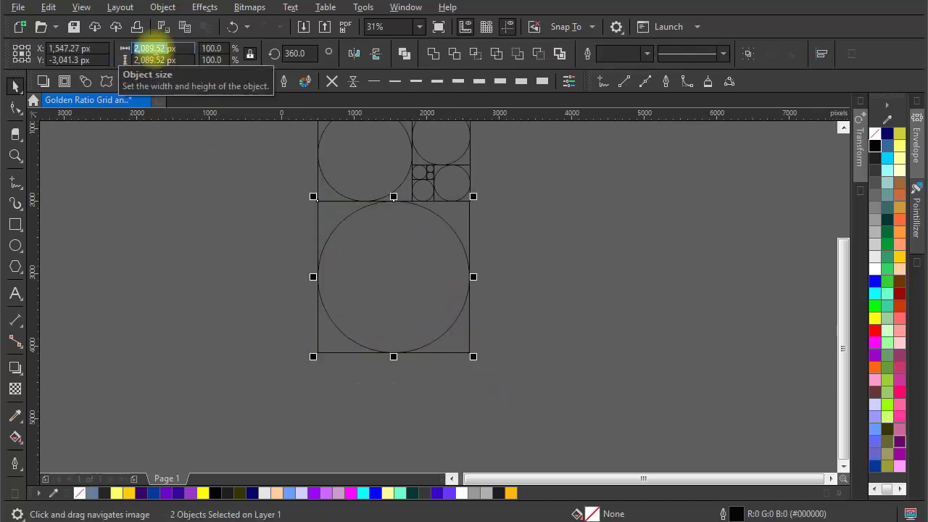
{"action": "type", "text": "2,100"}
{"action": "key", "text": "Return"}
{"action": "scroll", "coordinate": [435, 250], "scroll_direction": "up", "scroll_amount": 8}
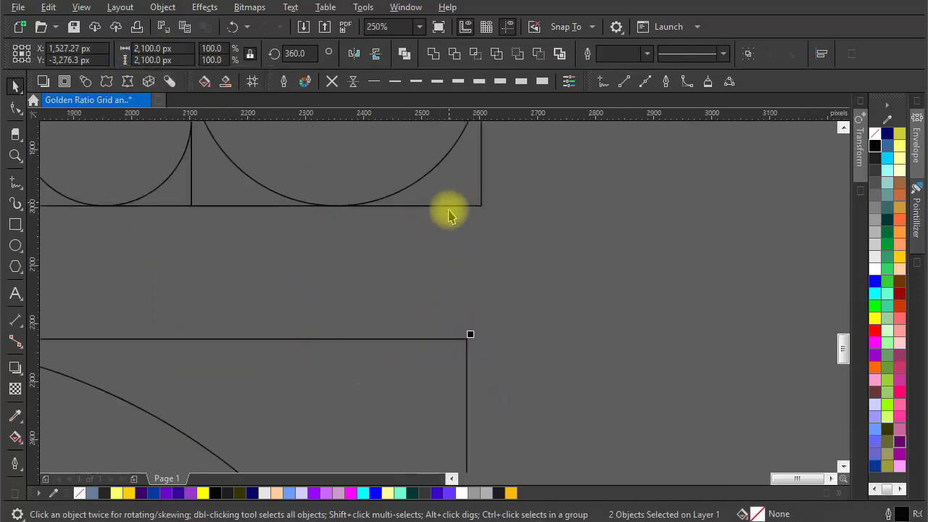
{"action": "left_click_drag", "start_coordinate": [476, 279], "coordinate": [361, 396]}
{"action": "scroll", "coordinate": [482, 207], "scroll_direction": "down", "scroll_amount": 4}
{"action": "scroll", "coordinate": [482, 290], "scroll_direction": "up", "scroll_amount": 3}
Create a 90° rotated copy of the 2,100 px square and circle to the right of the grid
{"action": "left_click", "coordinate": [472, 238]}
{"action": "left_click", "coordinate": [383, 363]}
{"action": "left_click", "coordinate": [384, 353]}
{"action": "left_click_drag", "start_coordinate": [378, 320], "coordinate": [454, 243]}
{"action": "left_click_drag", "start_coordinate": [460, 401], "coordinate": [628, 250]}
{"action": "right_click", "coordinate": [628, 250]}
{"action": "left_click_drag", "start_coordinate": [504, 348], "coordinate": [414, 418]}
{"action": "left_click_drag", "start_coordinate": [521, 308], "coordinate": [666, 215]}
Set the copied square and circle to 3,400 px and align them flush with the grid's right side
{"action": "double_click", "coordinate": [153, 49]}
{"action": "type", "text": "3"}
{"action": "key", "text": "Tab"}
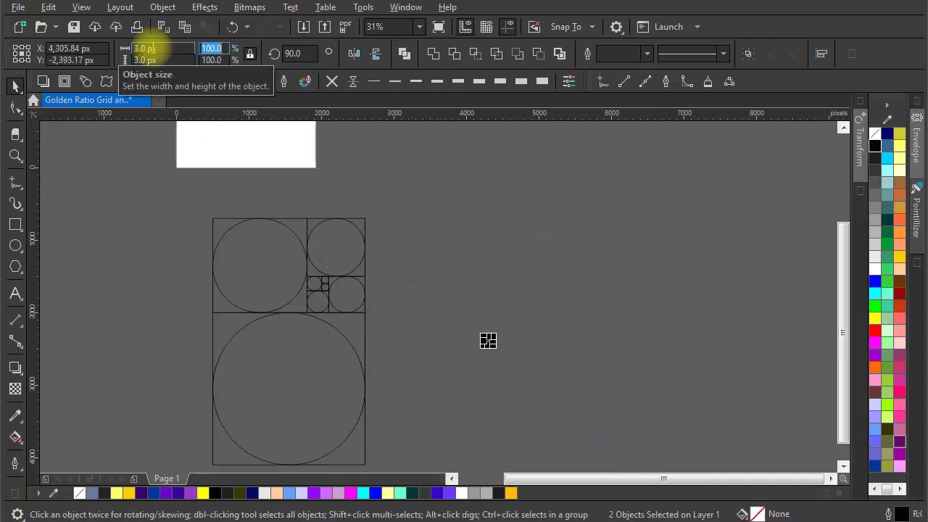
{"action": "type", "text": "400"}
{"action": "key", "text": "Tab"}
{"action": "scroll", "coordinate": [429, 248], "scroll_direction": "up", "scroll_amount": 1}
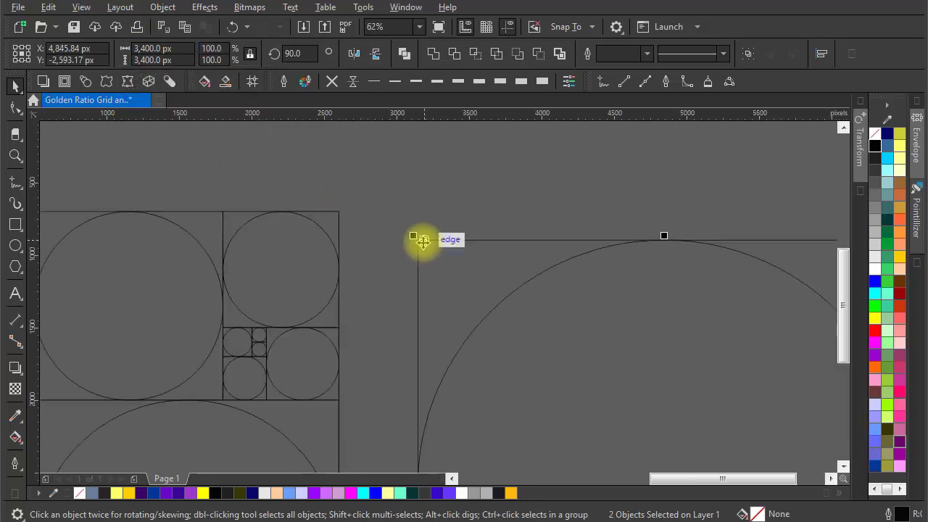
{"action": "scroll", "coordinate": [339, 212], "scroll_direction": "down", "scroll_amount": 3}
{"action": "left_click_drag", "start_coordinate": [464, 194], "coordinate": [272, 294]}
Rotate the complete grid by 180° so the 3,400 px square lies on its left side
{"action": "scroll", "coordinate": [358, 206], "scroll_direction": "up", "scroll_amount": 1}
{"action": "left_click", "coordinate": [438, 216]}
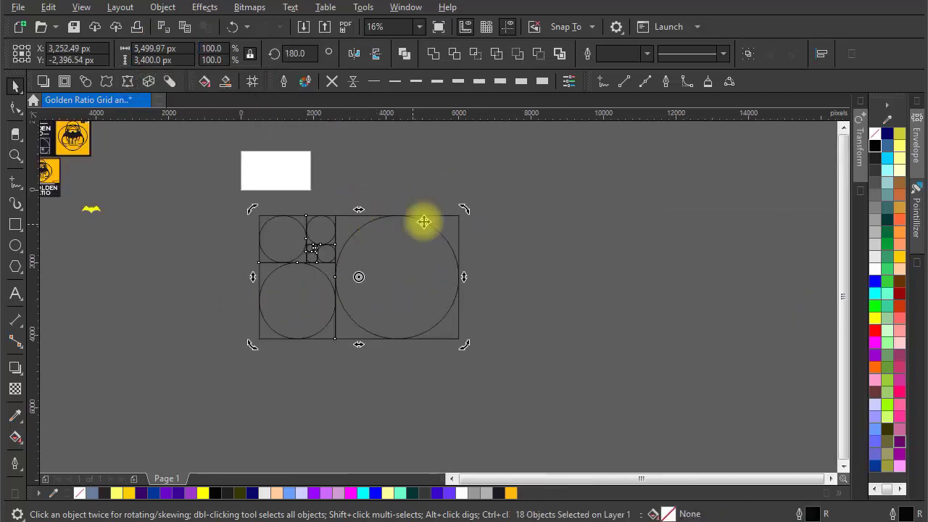
{"action": "left_click_drag", "start_coordinate": [464, 209], "coordinate": [462, 271]}
{"action": "key", "text": "ctrl+z"}
{"action": "scroll", "coordinate": [338, 251], "scroll_direction": "up", "scroll_amount": 1}
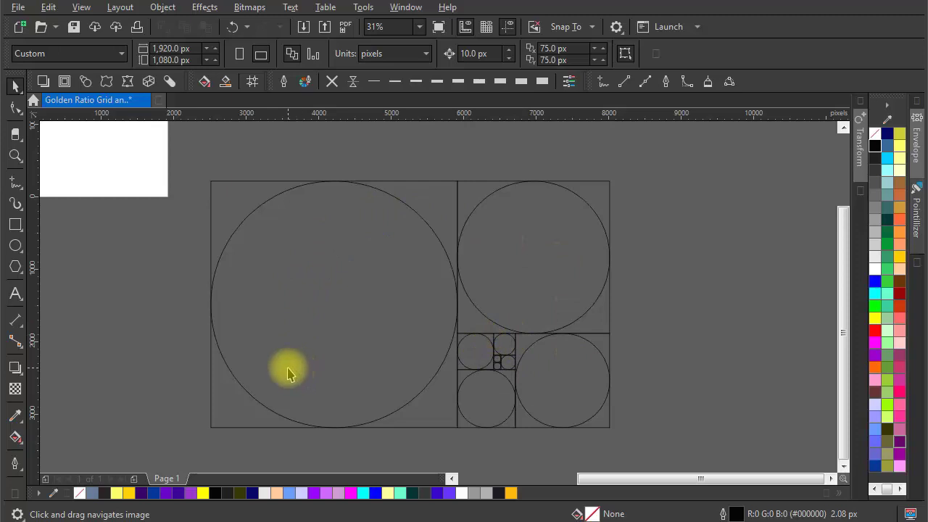
Start a spiral curve with the Pen tool at the smallest squares, arcing corner to corner through the 100, 200 and 300 px squares
{"action": "scroll", "coordinate": [521, 377], "scroll_direction": "up", "scroll_amount": 2}
{"action": "left_click", "coordinate": [19, 188]}
{"action": "left_click", "coordinate": [48, 235]}
{"action": "scroll", "coordinate": [443, 299], "scroll_direction": "up", "scroll_amount": 1}
{"action": "left_click", "coordinate": [438, 269]}
{"action": "left_click_drag", "start_coordinate": [401, 245], "coordinate": [401, 303]}
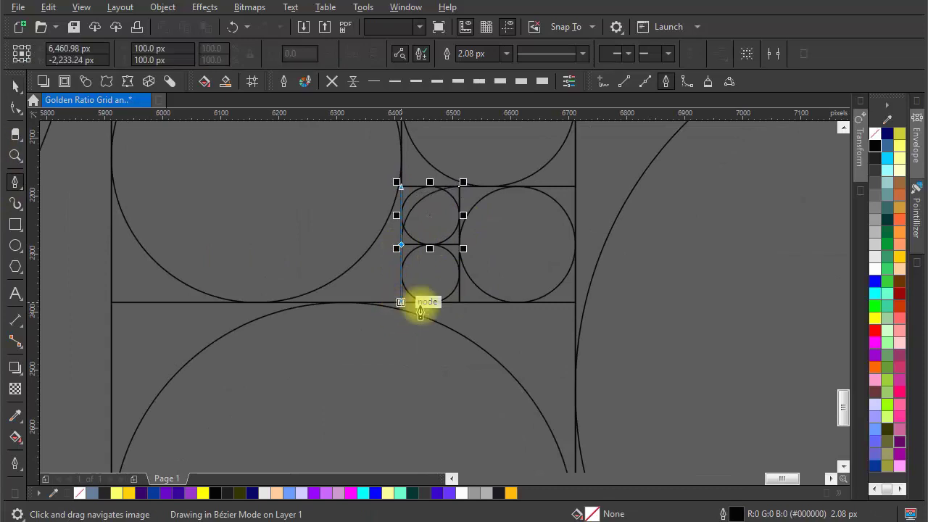
{"action": "left_click", "coordinate": [459, 303]}
{"action": "left_click_drag", "start_coordinate": [576, 186], "coordinate": [432, 185]}
{"action": "left_click_drag", "start_coordinate": [411, 207], "coordinate": [508, 280]}
{"action": "left_click_drag", "start_coordinate": [389, 219], "coordinate": [396, 253]}
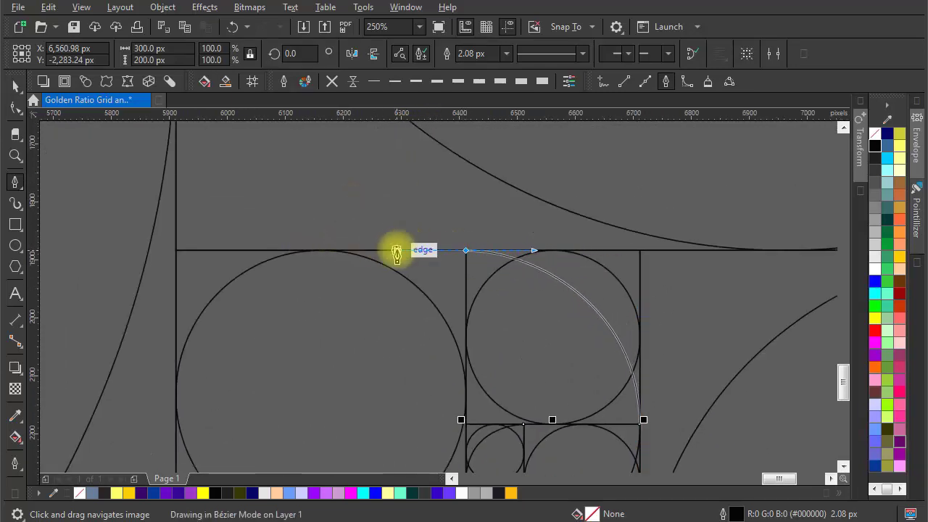
Continue the spiral through the 500, 800, 1,300, 2,100 and 3,400 px squares and finish the curve at the grid's outer corner
{"action": "scroll", "coordinate": [397, 253], "scroll_direction": "down", "scroll_amount": 2}
{"action": "left_click_drag", "start_coordinate": [414, 351], "coordinate": [419, 464]}
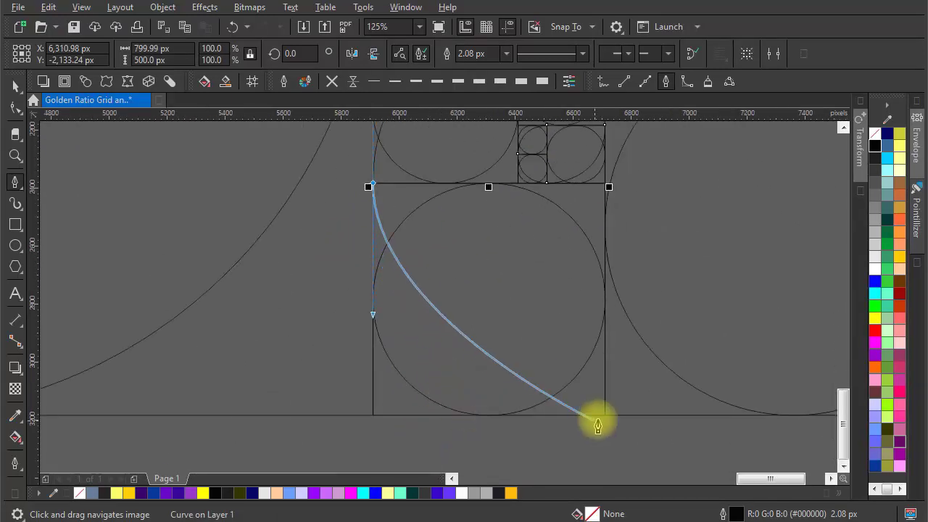
{"action": "left_click_drag", "start_coordinate": [605, 414], "coordinate": [752, 413]}
{"action": "scroll", "coordinate": [752, 413], "scroll_direction": "down", "scroll_amount": 2}
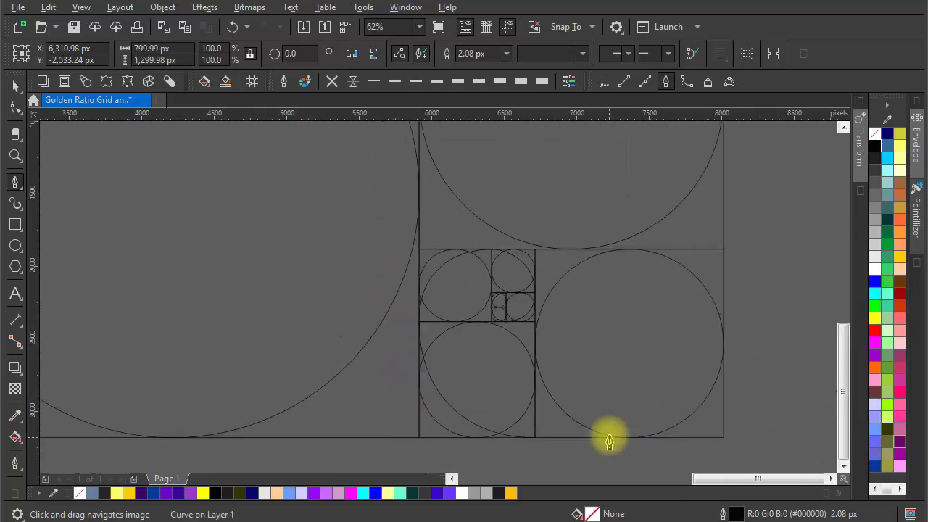
{"action": "scroll", "coordinate": [729, 345], "scroll_direction": "down", "scroll_amount": 2}
{"action": "left_click_drag", "start_coordinate": [577, 317], "coordinate": [582, 262]}
{"action": "left_click_drag", "start_coordinate": [427, 163], "coordinate": [311, 170]}
{"action": "scroll", "coordinate": [445, 258], "scroll_direction": "down", "scroll_amount": 2}
{"action": "left_click_drag", "start_coordinate": [390, 366], "coordinate": [389, 390]}
{"action": "key", "text": "Escape"}
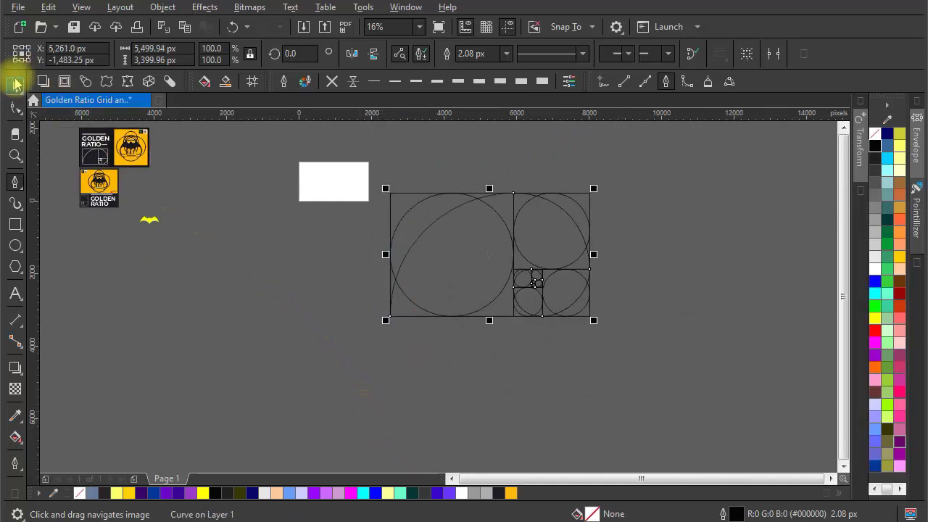
Set the spiral's outline width to 20 px
{"action": "left_click", "coordinate": [418, 82]}
{"action": "left_click", "coordinate": [500, 81]}
{"action": "scroll", "coordinate": [555, 238], "scroll_direction": "up", "scroll_amount": 2}
{"action": "scroll", "coordinate": [589, 288], "scroll_direction": "down", "scroll_amount": 1}
{"action": "left_click_drag", "start_coordinate": [573, 320], "coordinate": [542, 309]}
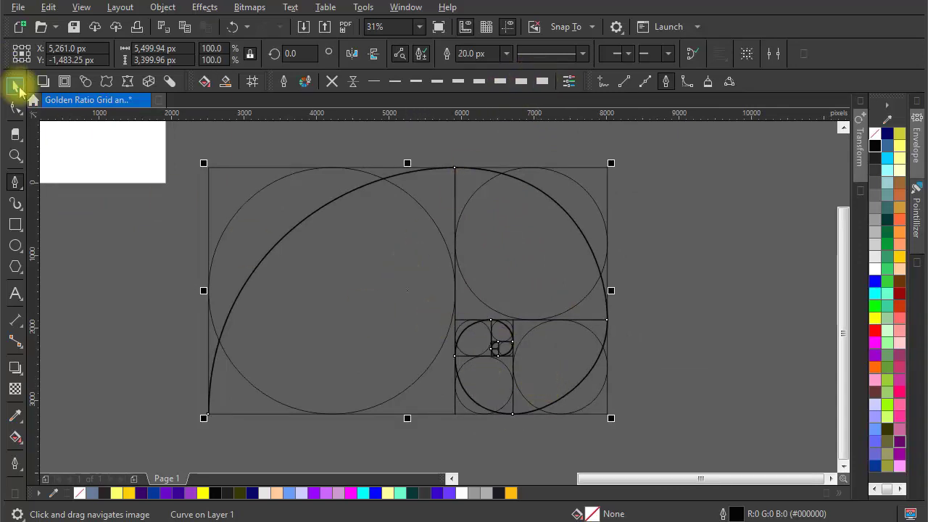
Select the grid and spiral, scale them down and place them apart on either side below the page
{"action": "scroll", "coordinate": [606, 395], "scroll_direction": "down", "scroll_amount": 1}
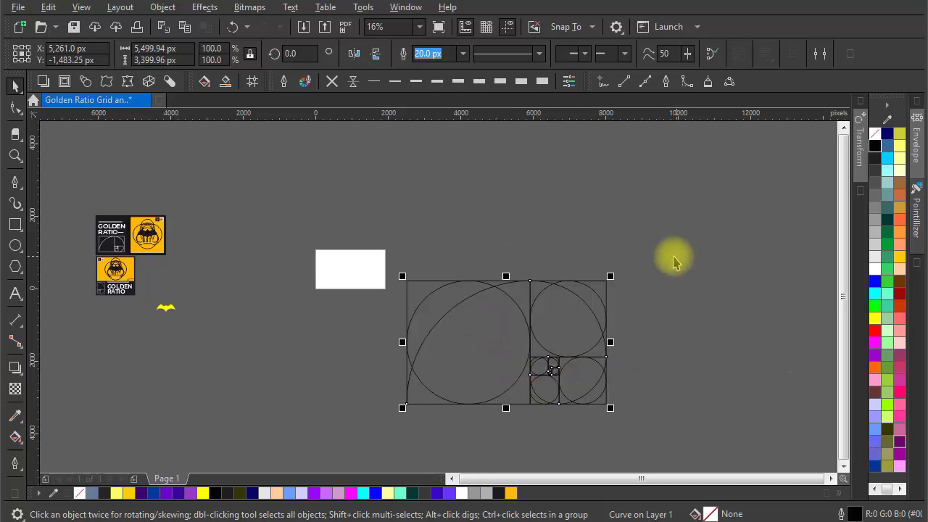
{"action": "left_click_drag", "start_coordinate": [664, 254], "coordinate": [395, 434]}
{"action": "left_click_drag", "start_coordinate": [522, 366], "coordinate": [448, 305]}
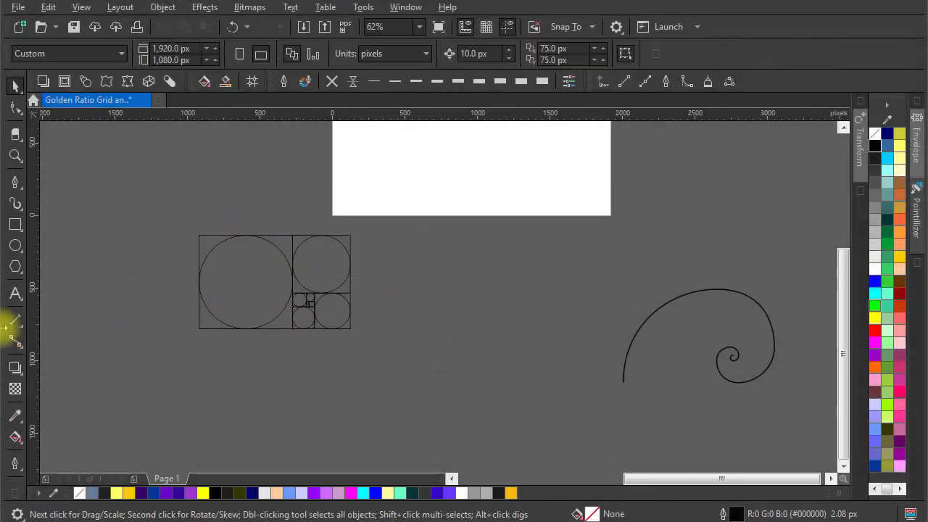
Draw a circle in the empty area below the page and set its size to 100 by 100 px
{"action": "left_click", "coordinate": [16, 246]}
{"action": "scroll", "coordinate": [428, 279], "scroll_direction": "up", "scroll_amount": 1}
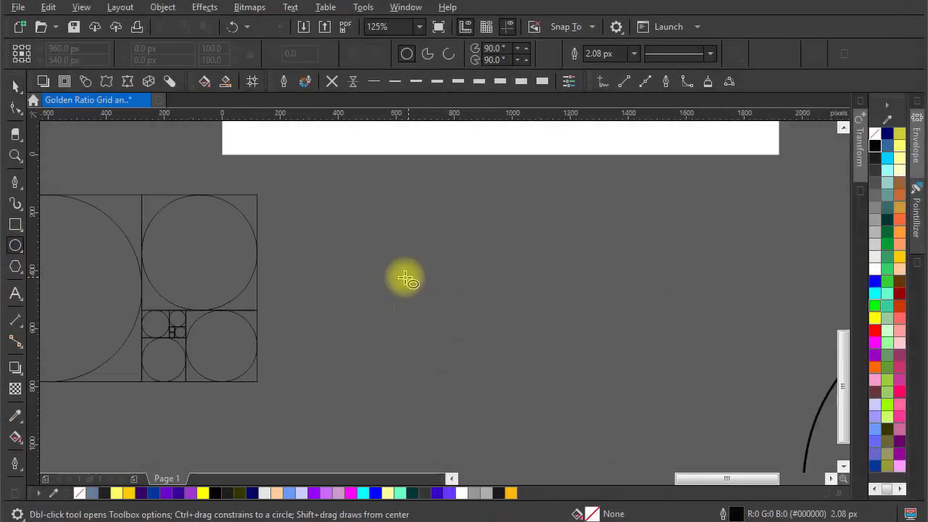
{"action": "left_click_drag", "start_coordinate": [382, 260], "coordinate": [401, 279]}
{"action": "double_click", "coordinate": [143, 48]}
{"action": "type", "text": "100"}
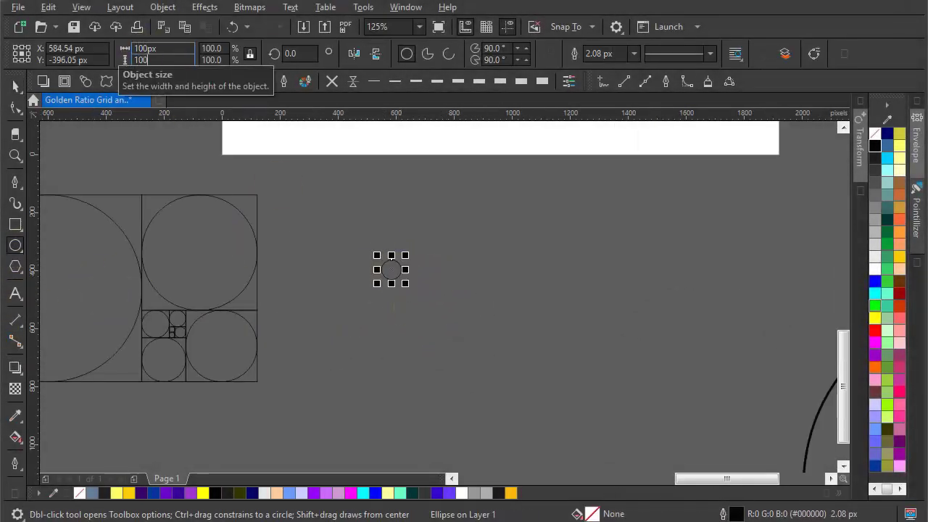
{"action": "key", "text": "Return"}
Duplicate the 100 px circle and enlarge the copies to 200 and 300 px, forming three concentric circles
{"action": "scroll", "coordinate": [513, 265], "scroll_direction": "down", "scroll_amount": 1}
{"action": "left_click_drag", "start_coordinate": [532, 261], "coordinate": [312, 266]}
{"action": "left_click", "coordinate": [16, 87]}
{"action": "scroll", "coordinate": [273, 219], "scroll_direction": "up", "scroll_amount": 1}
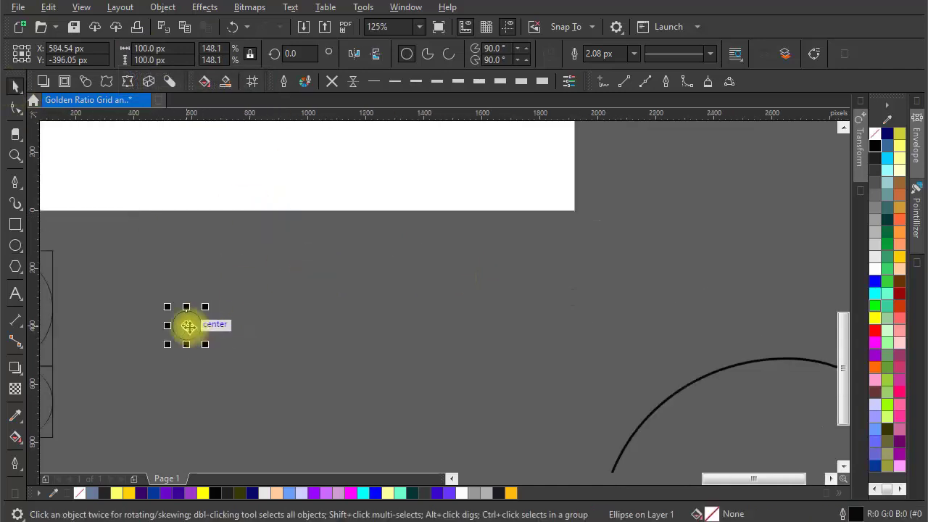
{"action": "left_click_drag", "start_coordinate": [188, 325], "coordinate": [406, 352]}
{"action": "right_click", "coordinate": [389, 339]}
{"action": "double_click", "coordinate": [145, 47]}
{"action": "type", "text": "30"}
{"action": "left_click", "coordinate": [21, 89]}
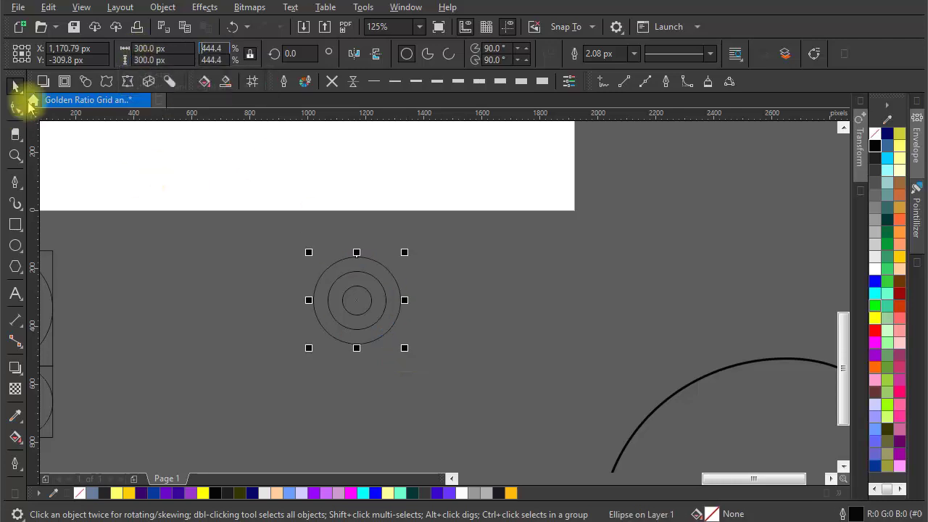
Copy the 300 px circle to the right of the concentric circles and set the copy to 500 px
{"action": "left_click", "coordinate": [464, 335]}
{"action": "left_click", "coordinate": [390, 330]}
{"action": "left_click_drag", "start_coordinate": [443, 360], "coordinate": [629, 248]}
{"action": "right_click", "coordinate": [628, 248]}
{"action": "double_click", "coordinate": [168, 49]}
{"action": "type", "text": "500"}
{"action": "key", "text": "Return"}
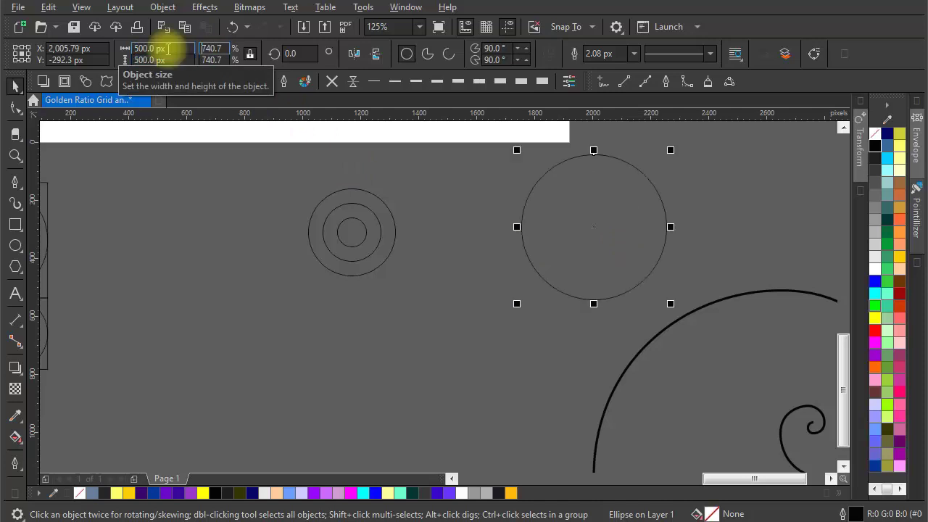
Copy the 500 px circle to its right and set the copy to 800 px
{"action": "scroll", "coordinate": [443, 339], "scroll_direction": "down", "scroll_amount": 2}
{"action": "left_click_drag", "start_coordinate": [495, 300], "coordinate": [325, 361]}
{"action": "left_click_drag", "start_coordinate": [423, 334], "coordinate": [418, 285]}
{"action": "scroll", "coordinate": [472, 209], "scroll_direction": "up", "scroll_amount": 2}
{"action": "left_click", "coordinate": [341, 218]}
{"action": "left_click", "coordinate": [367, 229]}
{"action": "scroll", "coordinate": [491, 319], "scroll_direction": "down", "scroll_amount": 1}
{"action": "left_click_drag", "start_coordinate": [490, 319], "coordinate": [409, 327]}
{"action": "left_click_drag", "start_coordinate": [374, 312], "coordinate": [323, 283]}
{"action": "double_click", "coordinate": [141, 49]}
{"action": "type", "text": "800"}
{"action": "key", "text": "Return"}
Copy the 800 px circle to its right and set the copy to 1,300 px
{"action": "left_click_drag", "start_coordinate": [348, 287], "coordinate": [375, 334]}
{"action": "right_click", "coordinate": [493, 299]}
{"action": "double_click", "coordinate": [142, 48]}
{"action": "key", "text": "Return"}
Copy the 1,300 px circle to its right and set the copy to 2,100 px
{"action": "scroll", "coordinate": [515, 321], "scroll_direction": "down", "scroll_amount": 1}
{"action": "left_click_drag", "start_coordinate": [380, 319], "coordinate": [570, 329]}
{"action": "right_click", "coordinate": [509, 330]}
{"action": "double_click", "coordinate": [151, 49]}
{"action": "type", "text": "2100"}
{"action": "key", "text": "Return"}
Copy the 2,100 px circle to its right, set the copy to 3,400 px and move it into line with the row
{"action": "left_click_drag", "start_coordinate": [629, 317], "coordinate": [409, 362]}
{"action": "left_click_drag", "start_coordinate": [364, 366], "coordinate": [490, 381]}
{"action": "double_click", "coordinate": [136, 48]}
{"action": "key", "text": "Return"}
{"action": "scroll", "coordinate": [416, 196], "scroll_direction": "down", "scroll_amount": 1}
{"action": "left_click_drag", "start_coordinate": [467, 289], "coordinate": [464, 252]}
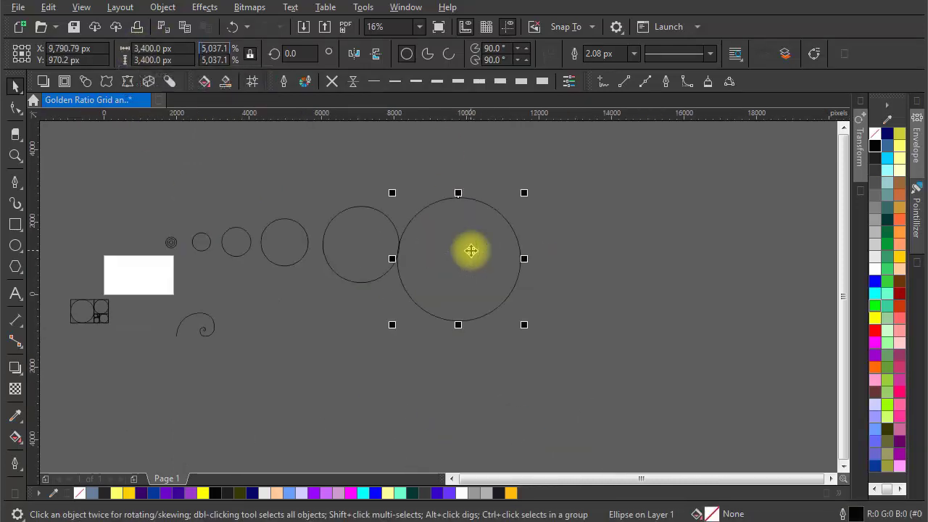
Select all the circles in the row and align their centers horizontally and vertically to make them concentric
{"action": "left_click_drag", "start_coordinate": [141, 200], "coordinate": [572, 312]}
{"action": "left_click_drag", "start_coordinate": [582, 170], "coordinate": [120, 325]}
{"action": "key", "text": "e"}
{"action": "key", "text": "c"}
Place the concentric circles to the right of the page and the grid and spiral to its left
{"action": "left_click_drag", "start_coordinate": [226, 267], "coordinate": [281, 266]}
{"action": "scroll", "coordinate": [229, 285], "scroll_direction": "up", "scroll_amount": 1}
{"action": "left_click_drag", "start_coordinate": [221, 290], "coordinate": [435, 285]}
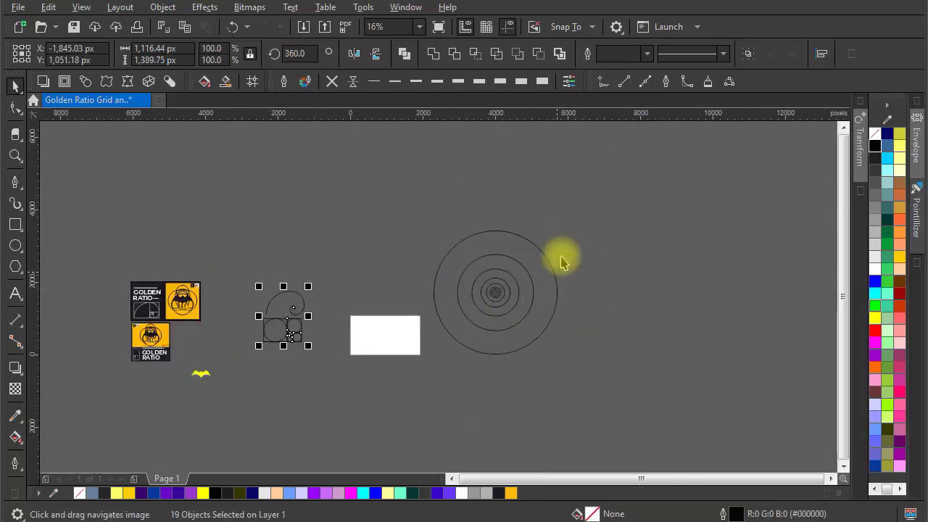
Scale the whole set of concentric circles down to 680 px overall and bring it onto the page
{"action": "left_click_drag", "start_coordinate": [593, 205], "coordinate": [429, 354]}
{"action": "left_click_drag", "start_coordinate": [628, 182], "coordinate": [412, 393]}
{"action": "left_click_drag", "start_coordinate": [562, 225], "coordinate": [362, 290]}
{"action": "scroll", "coordinate": [449, 342], "scroll_direction": "up", "scroll_amount": 2}
{"action": "scroll", "coordinate": [379, 287], "scroll_direction": "up", "scroll_amount": 2}
{"action": "left_click", "coordinate": [164, 236]}
{"action": "key", "text": "ctrl+a"}
{"action": "scroll", "coordinate": [390, 291], "scroll_direction": "down", "scroll_amount": 2}
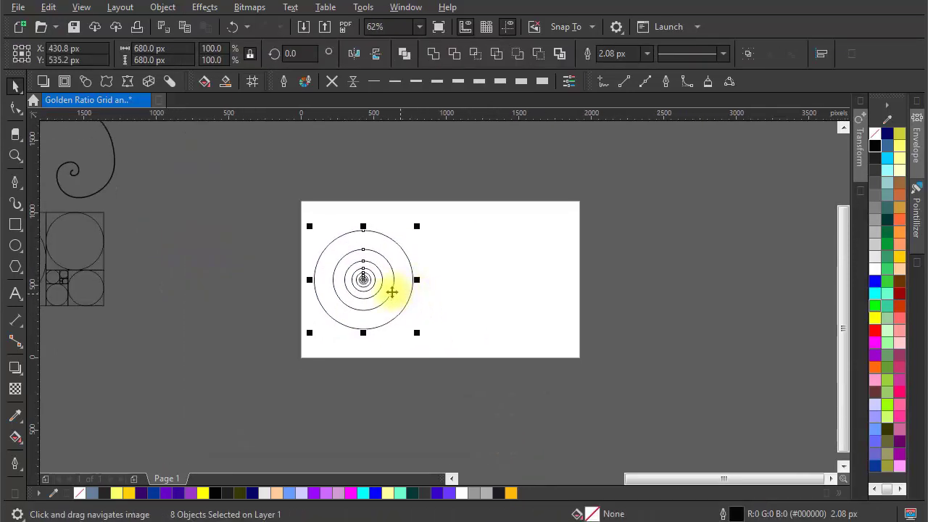
Position the concentric circles in the left half of the page, centered at about X 430.8 px, Y 537.7 px
{"action": "left_click_drag", "start_coordinate": [363, 282], "coordinate": [259, 277]}
{"action": "scroll", "coordinate": [349, 283], "scroll_direction": "up", "scroll_amount": 2}
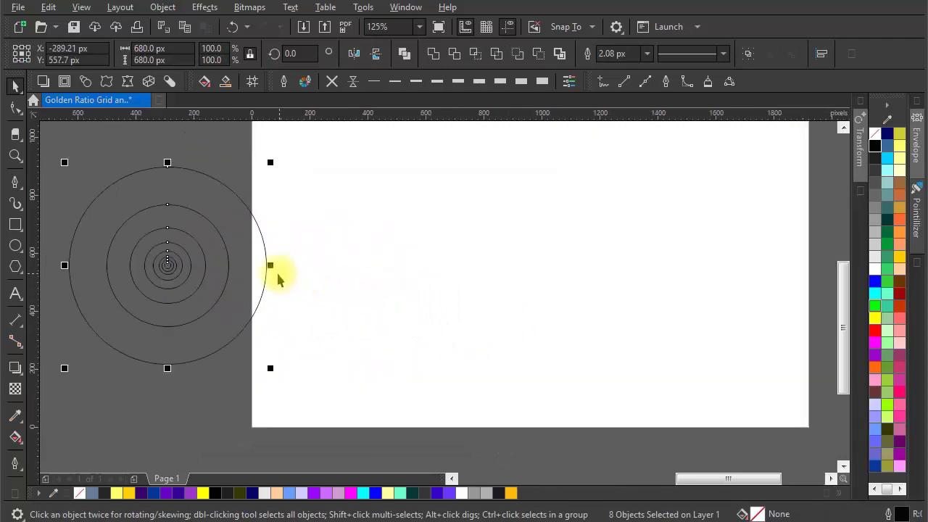
{"action": "left_click_drag", "start_coordinate": [178, 266], "coordinate": [377, 272]}
{"action": "left_click_drag", "start_coordinate": [593, 267], "coordinate": [475, 269]}
{"action": "left_click", "coordinate": [474, 268]}
Copy the outermost 680 px circle horizontally into the right half of the page, level with the original
{"action": "left_click", "coordinate": [364, 264]}
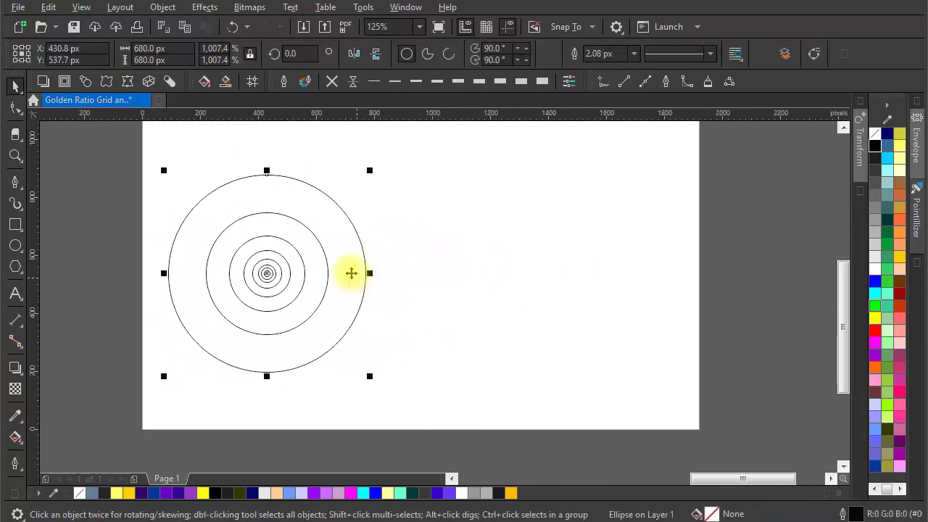
{"action": "left_click_drag", "start_coordinate": [351, 271], "coordinate": [643, 270]}
{"action": "left_click_drag", "start_coordinate": [700, 302], "coordinate": [631, 313]}
{"action": "left_click", "coordinate": [519, 284]}
{"action": "scroll", "coordinate": [518, 284], "scroll_direction": "down", "scroll_amount": 1}
{"action": "left_click_drag", "start_coordinate": [518, 286], "coordinate": [553, 295]}
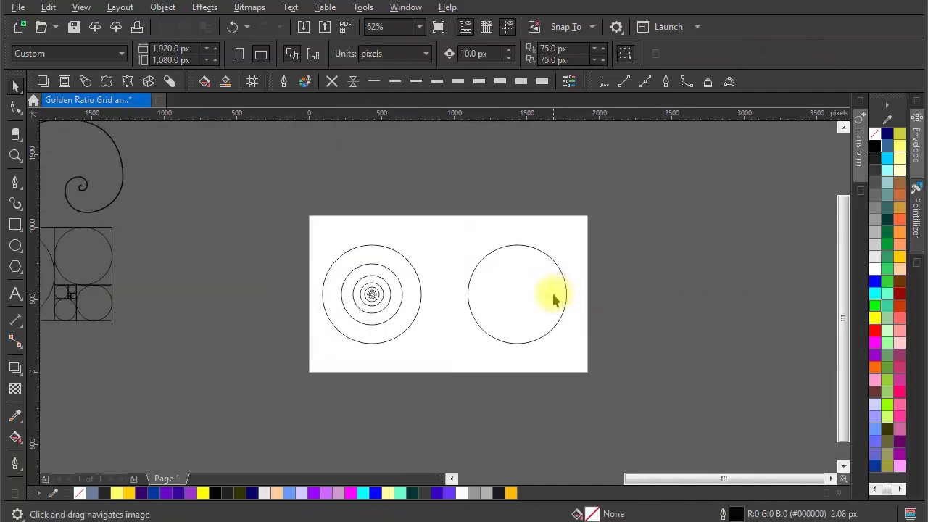
{"action": "left_click_drag", "start_coordinate": [596, 333], "coordinate": [566, 327]}
Copy the 260 px circle onto the left edge of the separate 680 px circle, centered at about X 1,165.8 px, Y 577.7 px
{"action": "scroll", "coordinate": [645, 330], "scroll_direction": "down", "scroll_amount": 2}
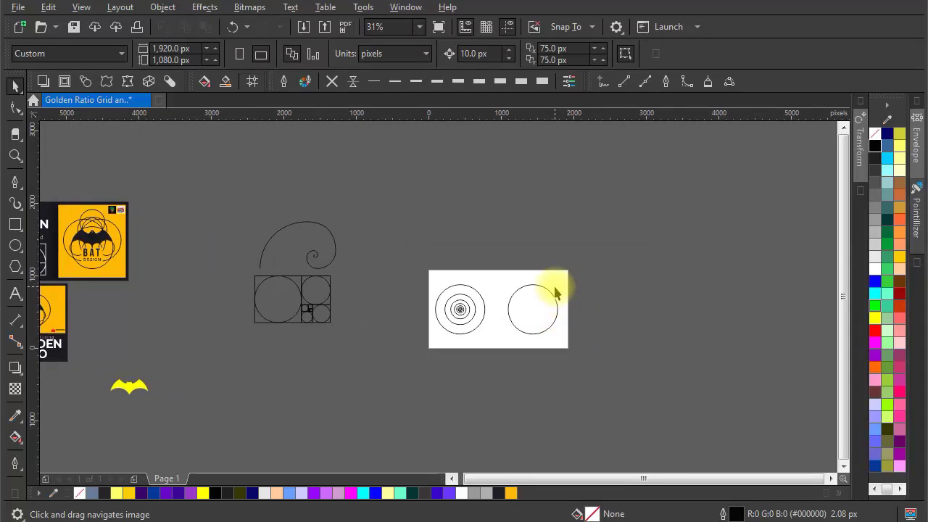
{"action": "scroll", "coordinate": [555, 291], "scroll_direction": "up", "scroll_amount": 2}
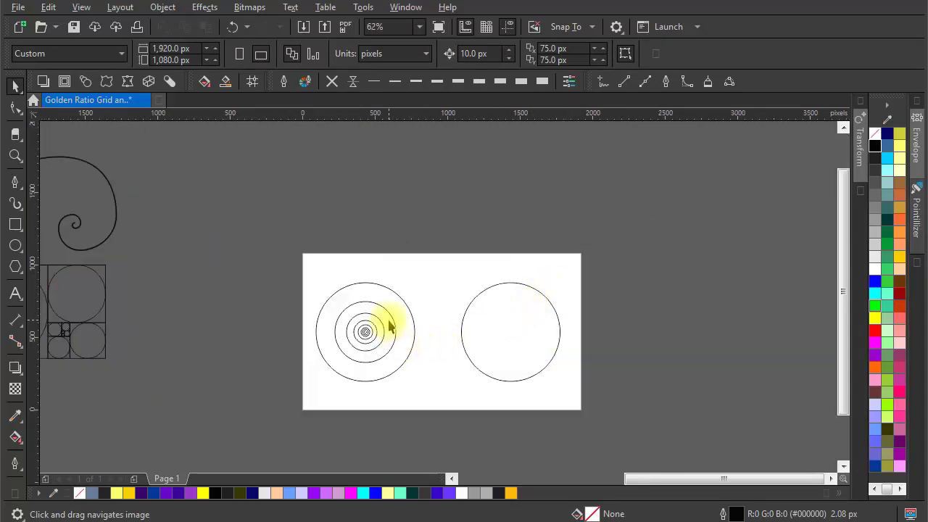
{"action": "scroll", "coordinate": [395, 332], "scroll_direction": "up", "scroll_amount": 2}
{"action": "left_click", "coordinate": [362, 345]}
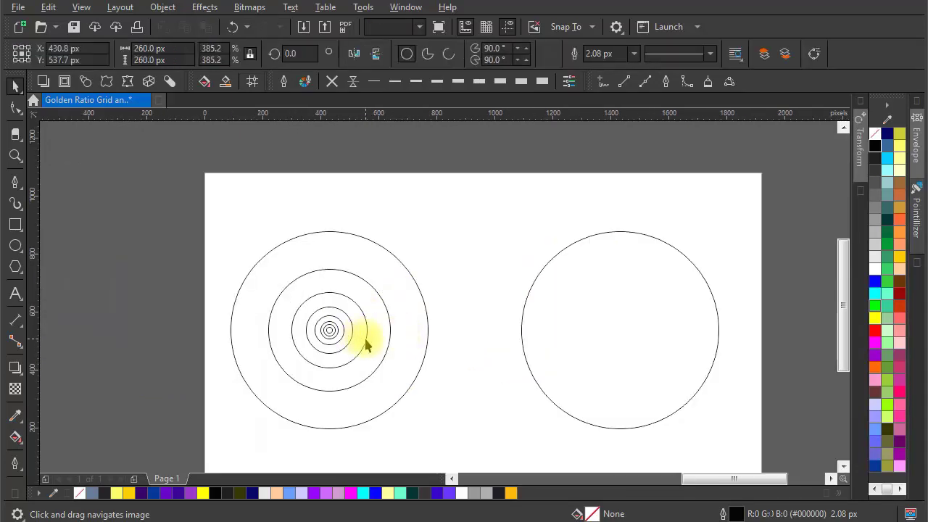
{"action": "left_click_drag", "start_coordinate": [330, 329], "coordinate": [571, 327]}
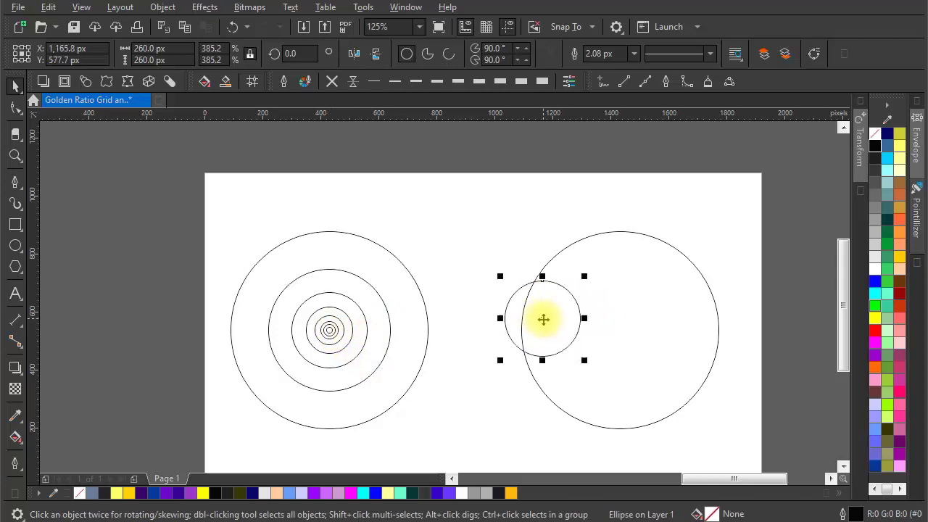
{"action": "left_click_drag", "start_coordinate": [601, 324], "coordinate": [521, 310]}
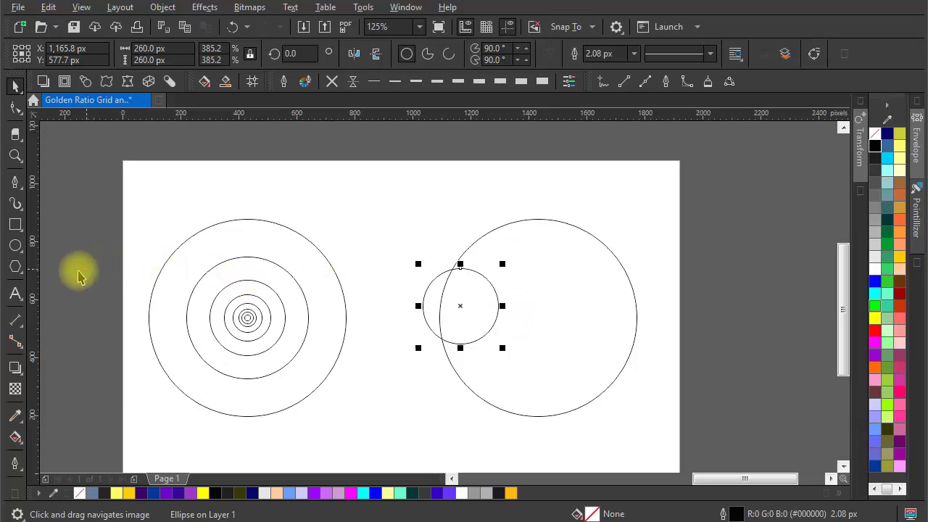
Add a vertical guideline through the center of the separate 680 px circle
{"action": "left_click_drag", "start_coordinate": [33, 271], "coordinate": [538, 221]}
{"action": "left_click_drag", "start_coordinate": [536, 330], "coordinate": [507, 287]}
{"action": "left_click", "coordinate": [338, 230]}
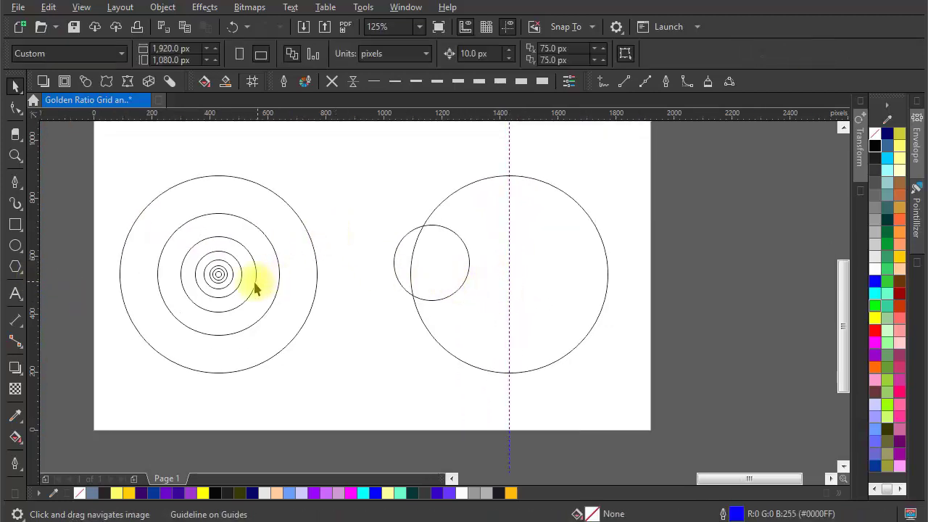
Copy the 160 px circle beside the copied 260 px circle, overlapping it slightly and touching the vertical guideline
{"action": "left_click", "coordinate": [241, 289]}
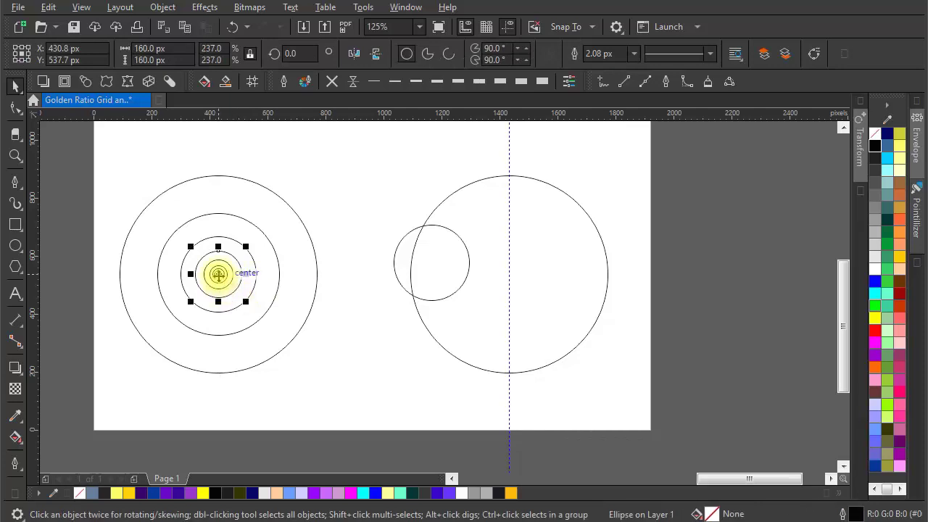
{"action": "left_click_drag", "start_coordinate": [219, 274], "coordinate": [485, 276]}
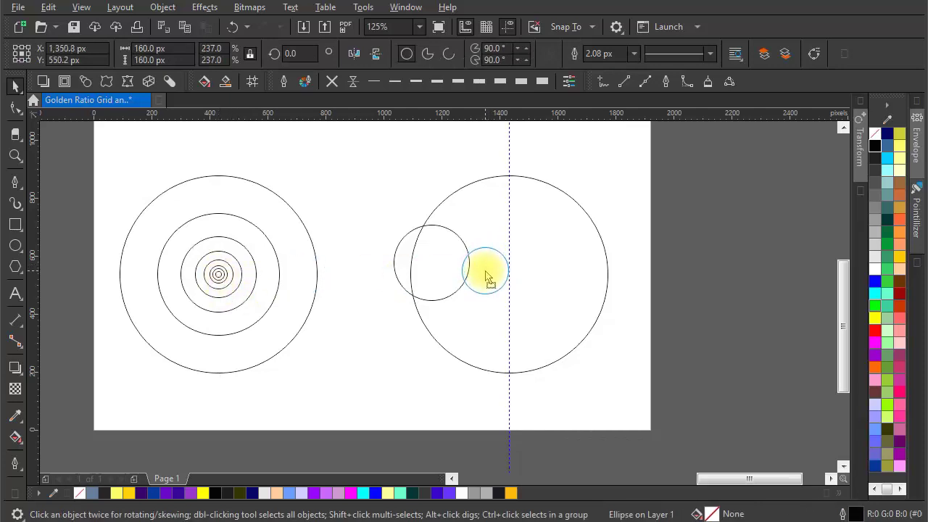
{"action": "scroll", "coordinate": [501, 252], "scroll_direction": "up", "scroll_amount": 2}
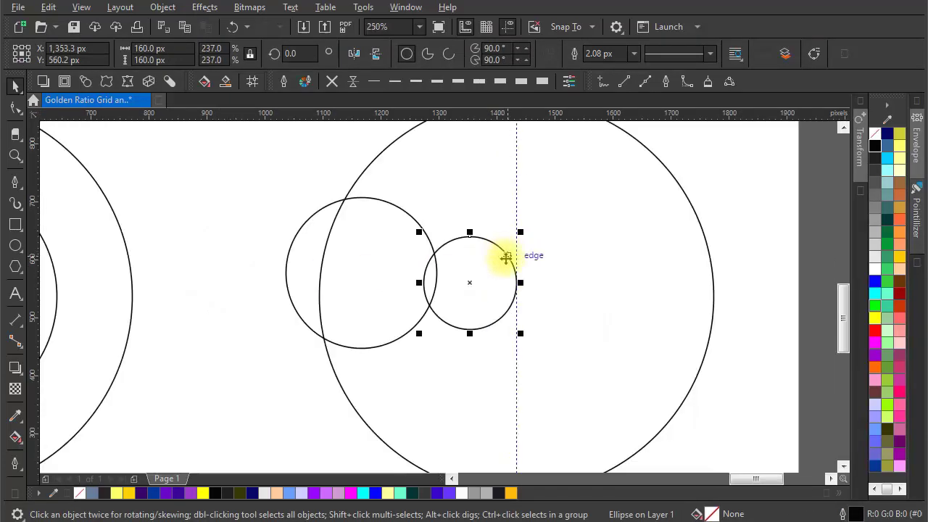
{"action": "left_click", "coordinate": [566, 250], "text": "shift"}
{"action": "left_click", "coordinate": [574, 295]}
{"action": "scroll", "coordinate": [503, 272], "scroll_direction": "down", "scroll_amount": 2}
{"action": "scroll", "coordinate": [504, 266], "scroll_direction": "up", "scroll_amount": 4}
{"action": "left_click", "coordinate": [563, 312]}
{"action": "scroll", "coordinate": [568, 321], "scroll_direction": "up", "scroll_amount": 2}
{"action": "scroll", "coordinate": [573, 334], "scroll_direction": "down", "scroll_amount": 2}
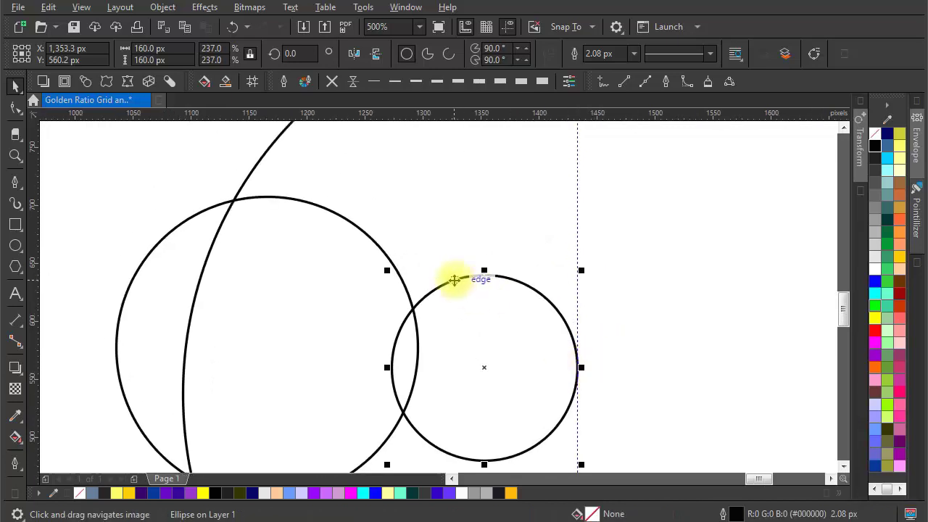
Mirror a copy of the 160 px and 260 px circles to the other side of the vertical guideline
{"action": "scroll", "coordinate": [452, 275], "scroll_direction": "down", "scroll_amount": 1}
{"action": "left_click", "coordinate": [356, 281], "text": "shift"}
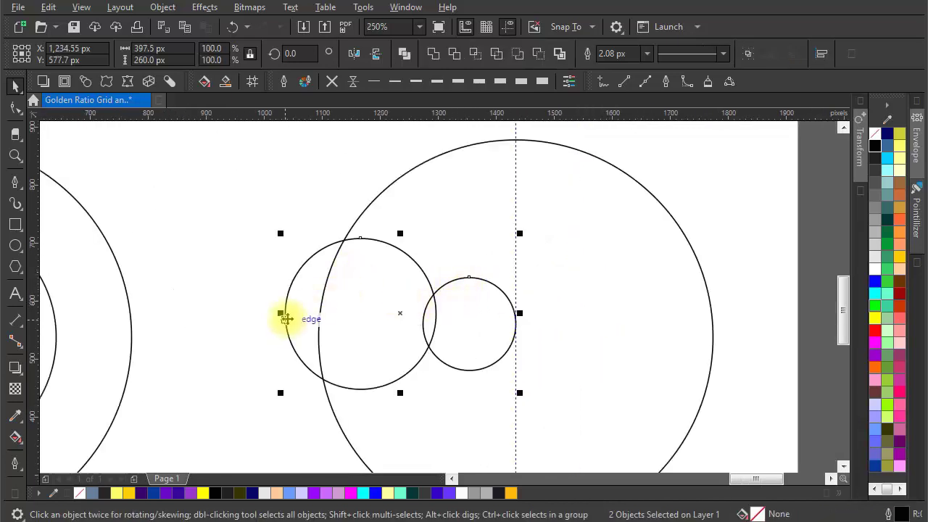
{"action": "left_click_drag", "start_coordinate": [282, 312], "coordinate": [614, 290]}
{"action": "scroll", "coordinate": [583, 283], "scroll_direction": "down", "scroll_amount": 1}
{"action": "left_click", "coordinate": [368, 321]}
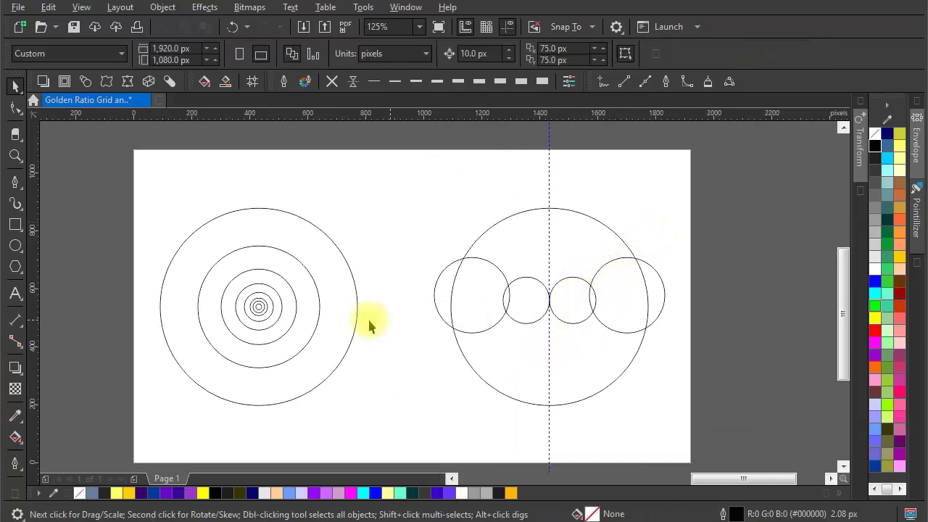
Copy the 420 px circle onto the guideline so that it overlaps the upper part of the separate 680 px circle
{"action": "left_click", "coordinate": [315, 332]}
{"action": "left_click_drag", "start_coordinate": [259, 307], "coordinate": [551, 195]}
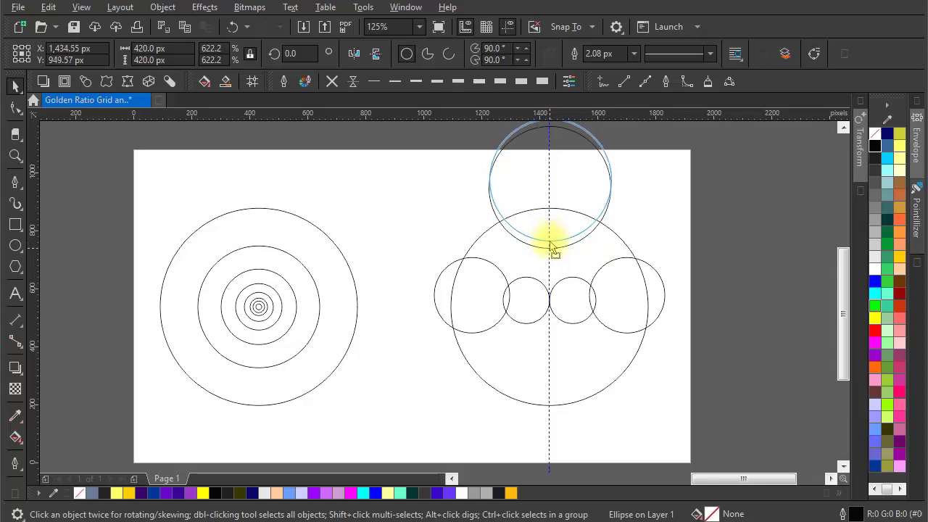
{"action": "scroll", "coordinate": [557, 237], "scroll_direction": "up", "scroll_amount": 1}
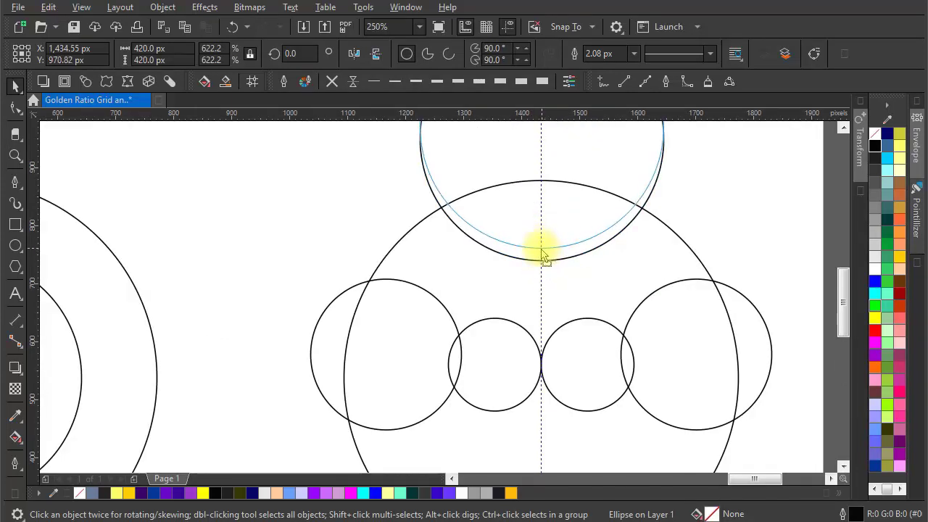
{"action": "scroll", "coordinate": [542, 250], "scroll_direction": "down", "scroll_amount": 1}
{"action": "left_click", "coordinate": [684, 330]}
{"action": "left_click_drag", "start_coordinate": [685, 331], "coordinate": [666, 339]}
Select both 160 px circles beside the guideline and move them down slightly to about Y 544.6 px
{"action": "left_click", "coordinate": [566, 332]}
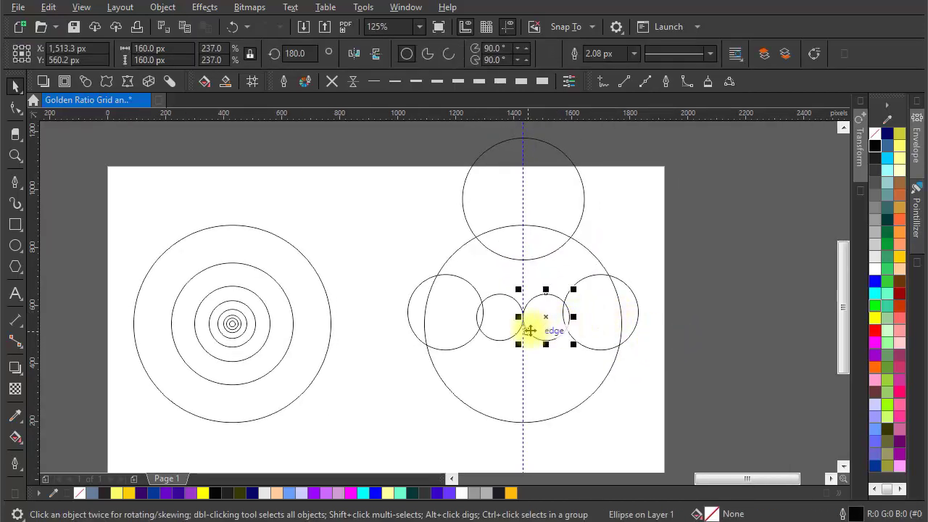
{"action": "scroll", "coordinate": [530, 327], "scroll_direction": "up", "scroll_amount": 1}
{"action": "left_click", "coordinate": [527, 325], "text": "shift"}
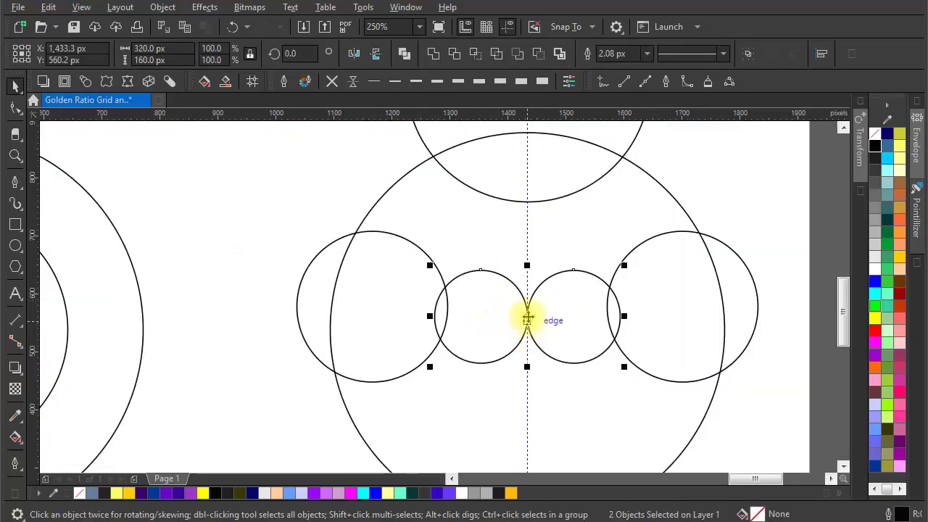
{"action": "left_click_drag", "start_coordinate": [528, 316], "coordinate": [528, 325]}
{"action": "scroll", "coordinate": [526, 299], "scroll_direction": "down", "scroll_amount": 1}
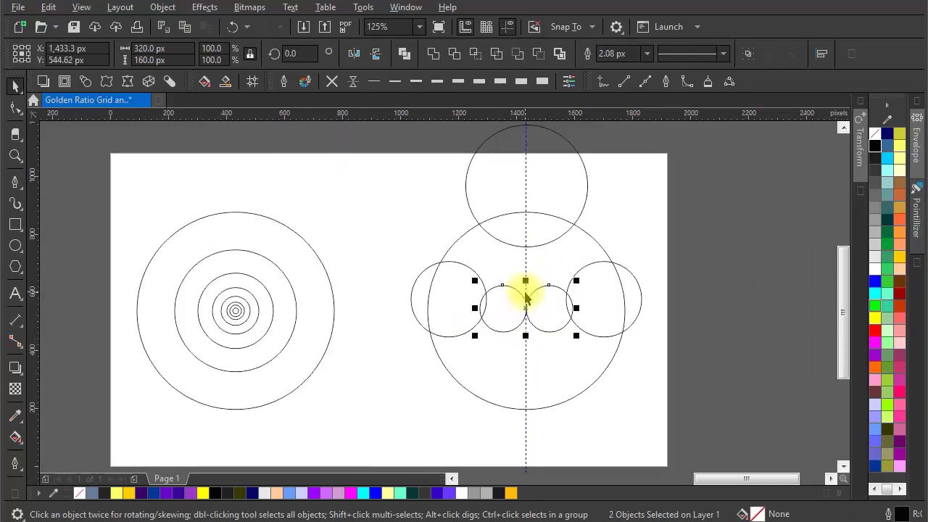
{"action": "left_click", "coordinate": [706, 342]}
Lower the copied 420 px circle slightly and center it horizontally with the separate 680 px circle
{"action": "left_click", "coordinate": [540, 242]}
{"action": "scroll", "coordinate": [539, 245], "scroll_direction": "up", "scroll_amount": 3}
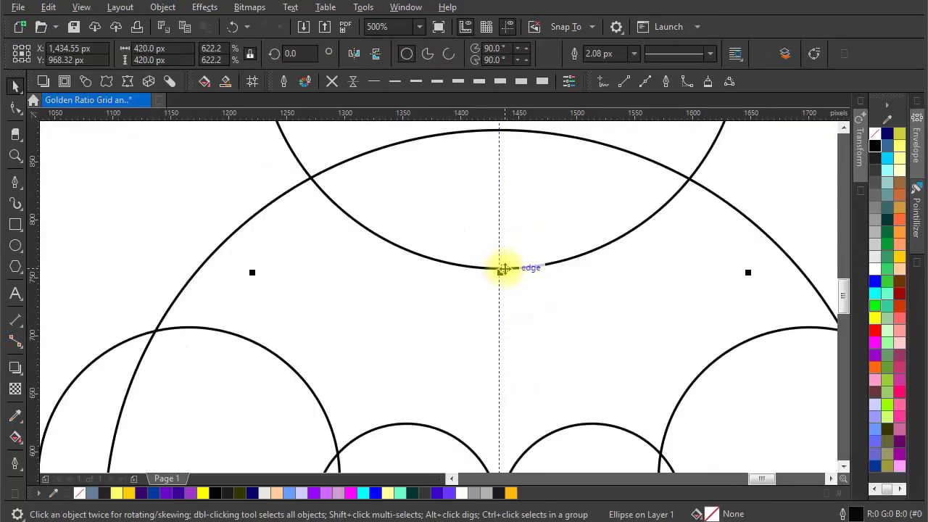
{"action": "left_click_drag", "start_coordinate": [500, 269], "coordinate": [501, 278]}
{"action": "scroll", "coordinate": [513, 276], "scroll_direction": "down", "scroll_amount": 3}
{"action": "left_click", "coordinate": [574, 275], "text": "shift"}
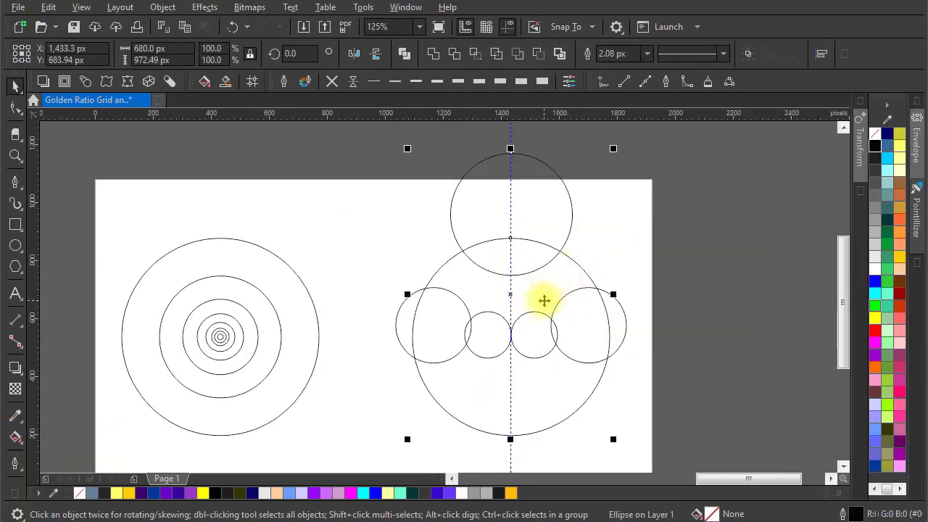
{"action": "left_click", "coordinate": [657, 290]}
Copy the 100 px circle onto the guideline, centered on the lowest point of the copied 420 px circle
{"action": "left_click", "coordinate": [230, 352]}
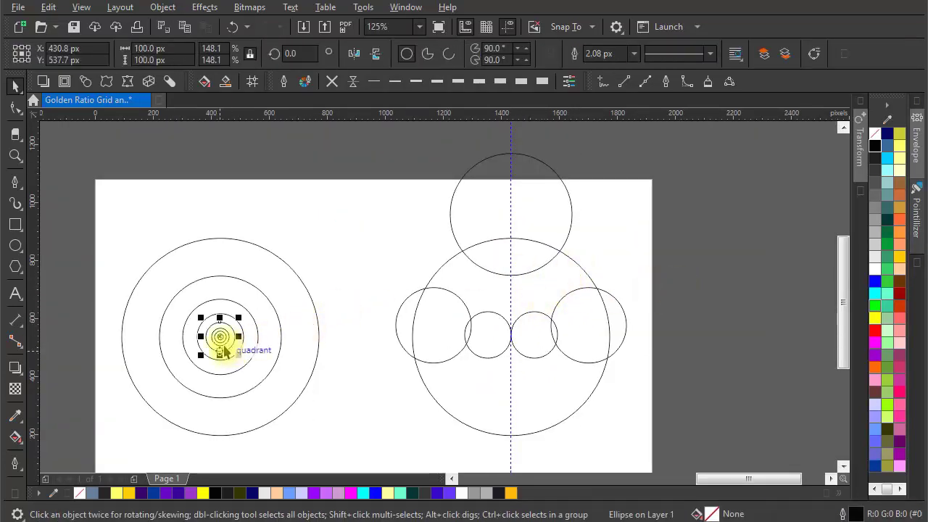
{"action": "left_click_drag", "start_coordinate": [219, 337], "coordinate": [510, 276]}
{"action": "left_click", "coordinate": [667, 259]}
{"action": "scroll", "coordinate": [512, 272], "scroll_direction": "up", "scroll_amount": 4}
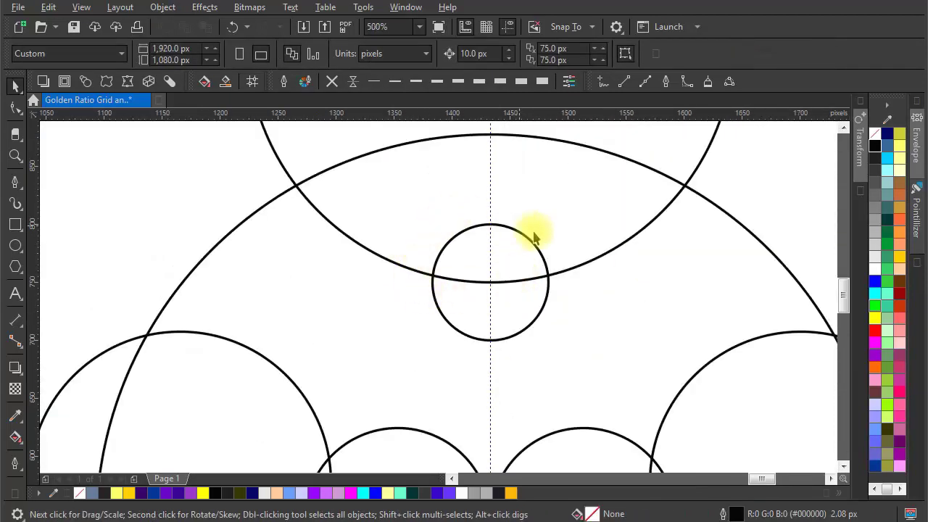
Copy the 60 px circle from the concentric set and center it on the top of the copied 100 px circle
{"action": "scroll", "coordinate": [266, 319], "scroll_direction": "down", "scroll_amount": 8}
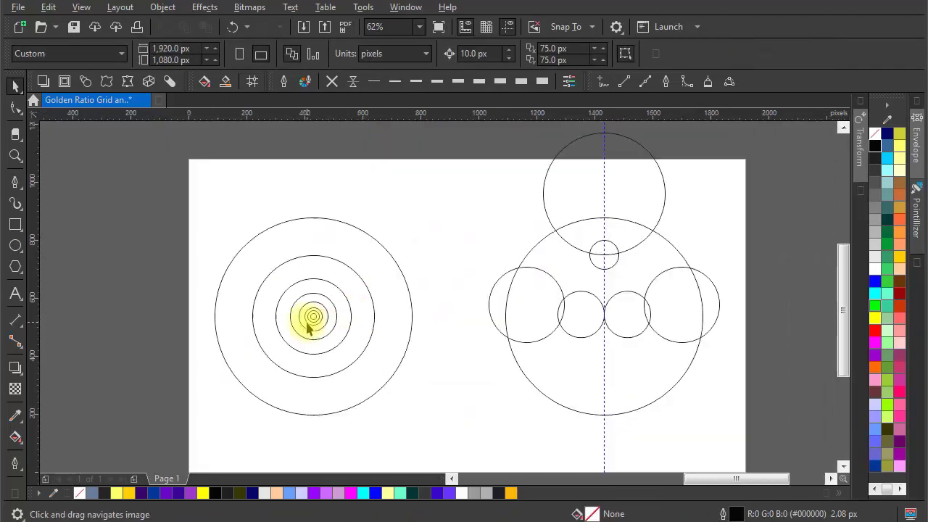
{"action": "scroll", "coordinate": [308, 328], "scroll_direction": "up", "scroll_amount": 4}
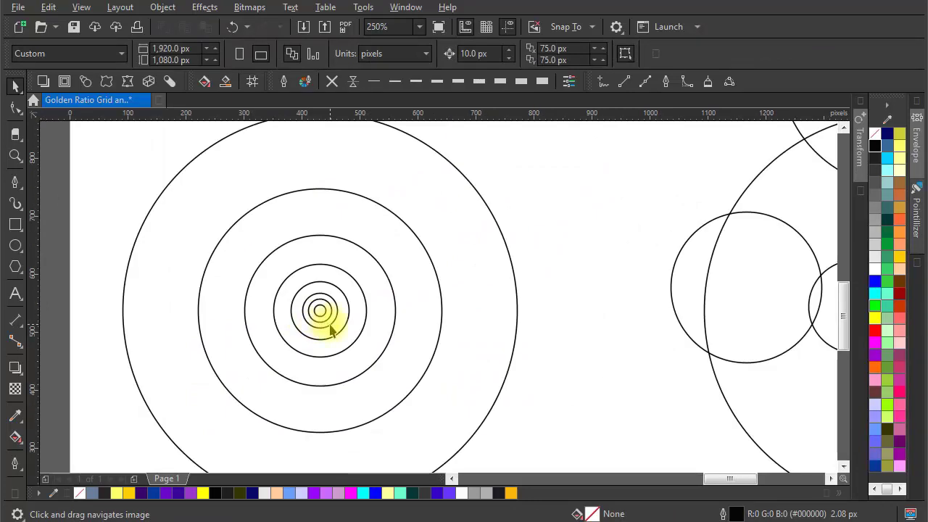
{"action": "left_click", "coordinate": [330, 330]}
{"action": "scroll", "coordinate": [472, 327], "scroll_direction": "down", "scroll_amount": 2}
{"action": "left_click_drag", "start_coordinate": [472, 327], "coordinate": [217, 374]}
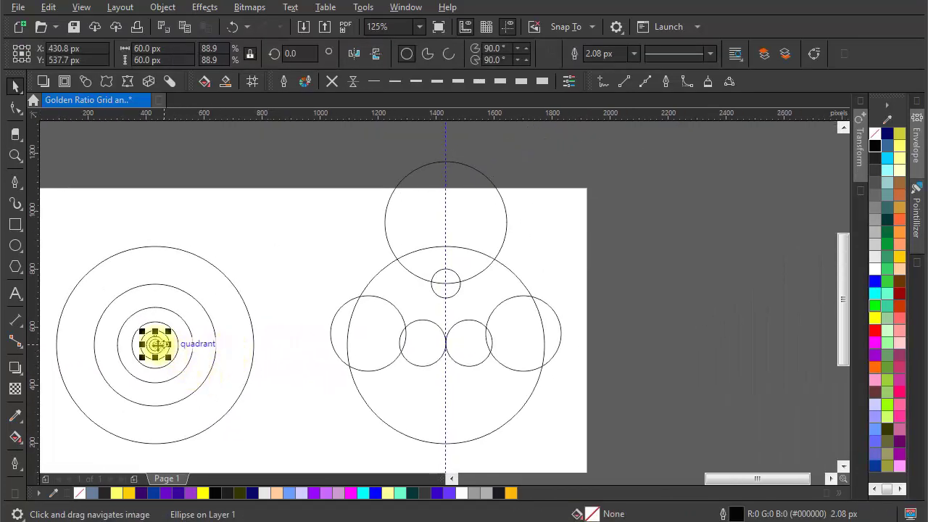
{"action": "left_click_drag", "start_coordinate": [154, 343], "coordinate": [461, 284]}
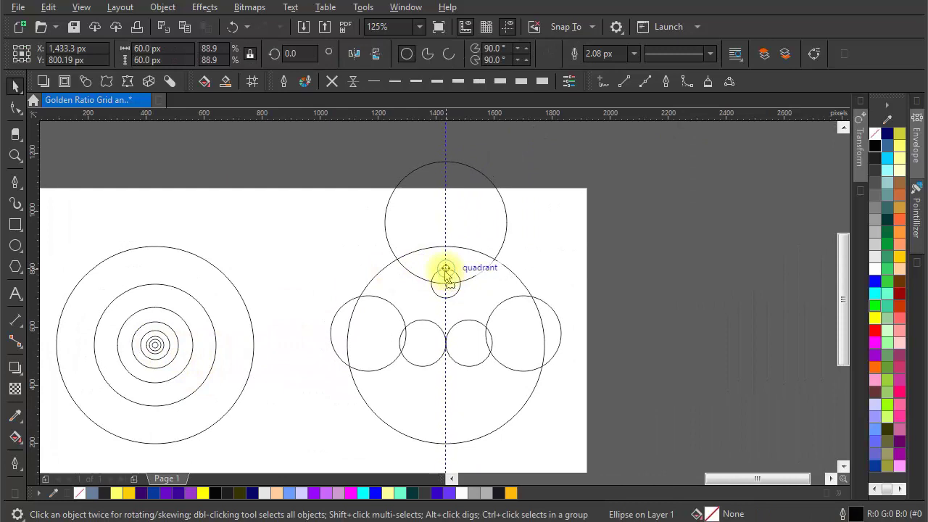
{"action": "scroll", "coordinate": [450, 271], "scroll_direction": "up", "scroll_amount": 2}
{"action": "scroll", "coordinate": [467, 254], "scroll_direction": "down", "scroll_amount": 4}
{"action": "left_click", "coordinate": [639, 282]}
{"action": "scroll", "coordinate": [491, 277], "scroll_direction": "up", "scroll_amount": 2}
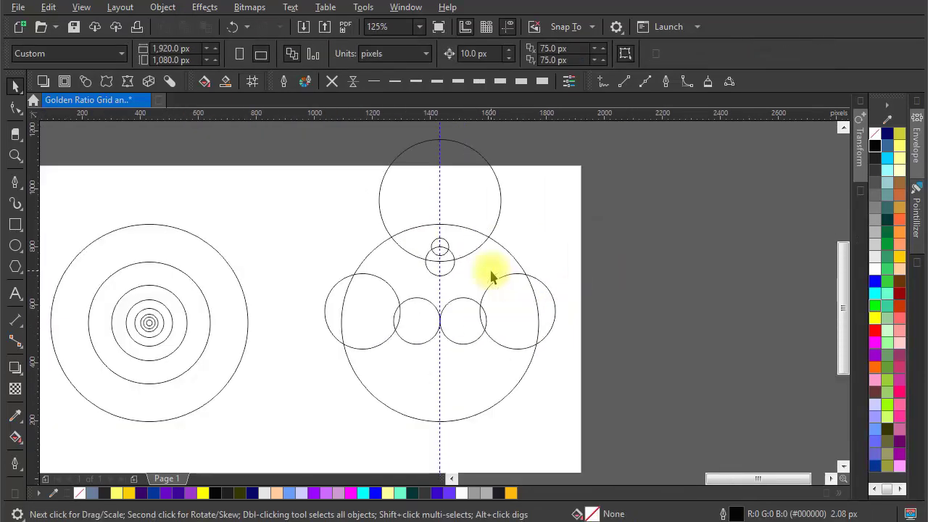
Trim the overlapping segments of the two small circles and the copied 420 px circle with Virtual Segment Delete to form the bat's ears
{"action": "left_click", "coordinate": [474, 355]}
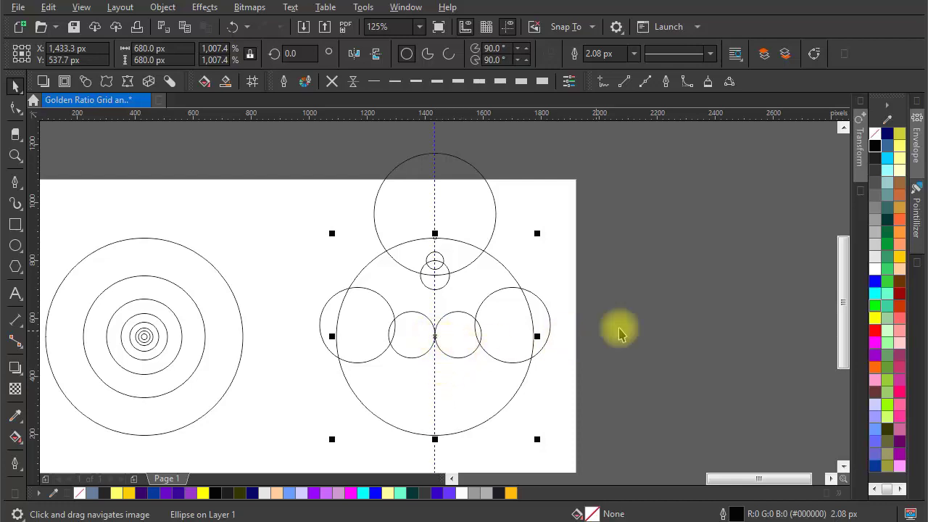
{"action": "left_click", "coordinate": [650, 325]}
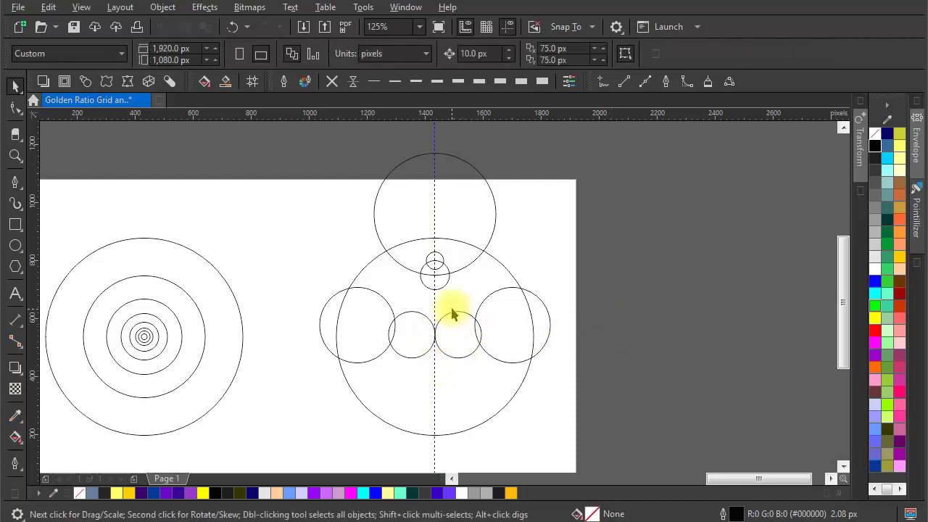
{"action": "left_click", "coordinate": [226, 82]}
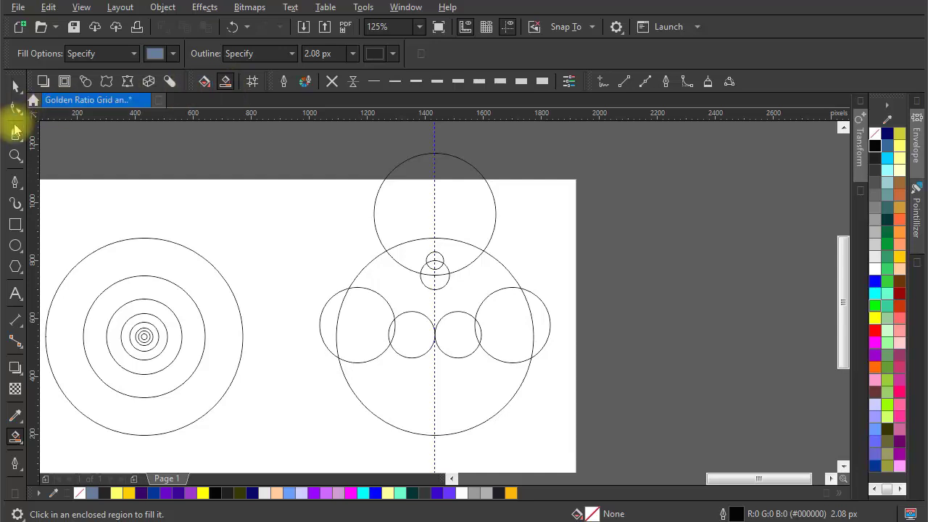
{"action": "left_click", "coordinate": [16, 139]}
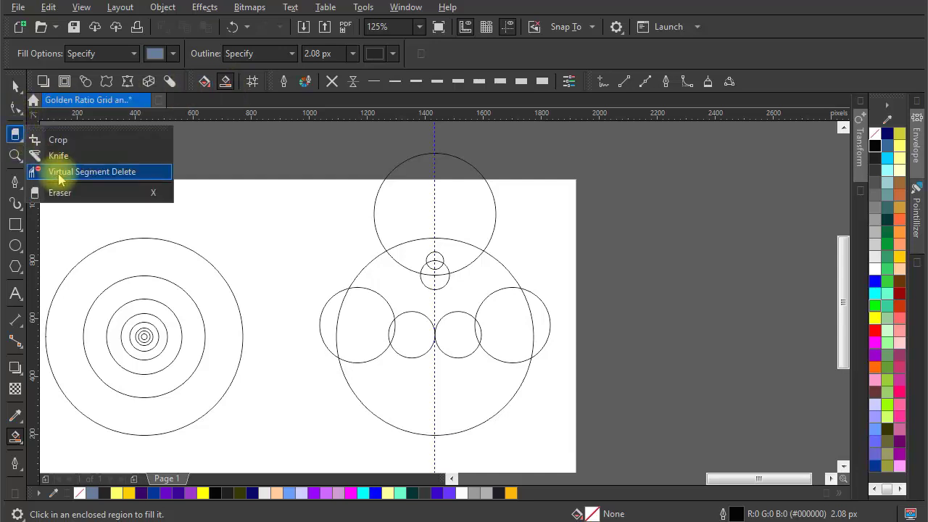
{"action": "left_click", "coordinate": [62, 170]}
{"action": "scroll", "coordinate": [434, 274], "scroll_direction": "up", "scroll_amount": 3}
{"action": "scroll", "coordinate": [435, 274], "scroll_direction": "up", "scroll_amount": 3}
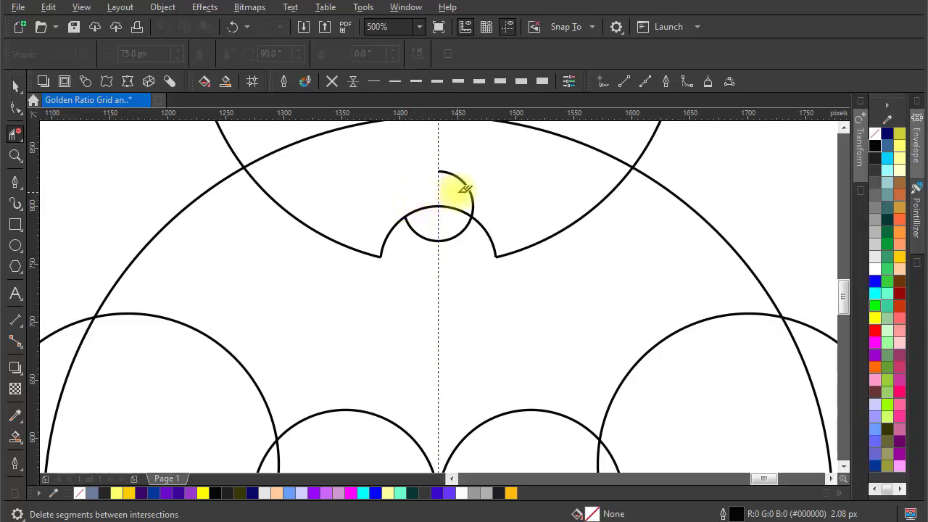
{"action": "left_click", "coordinate": [440, 225]}
{"action": "scroll", "coordinate": [490, 232], "scroll_direction": "down", "scroll_amount": 2}
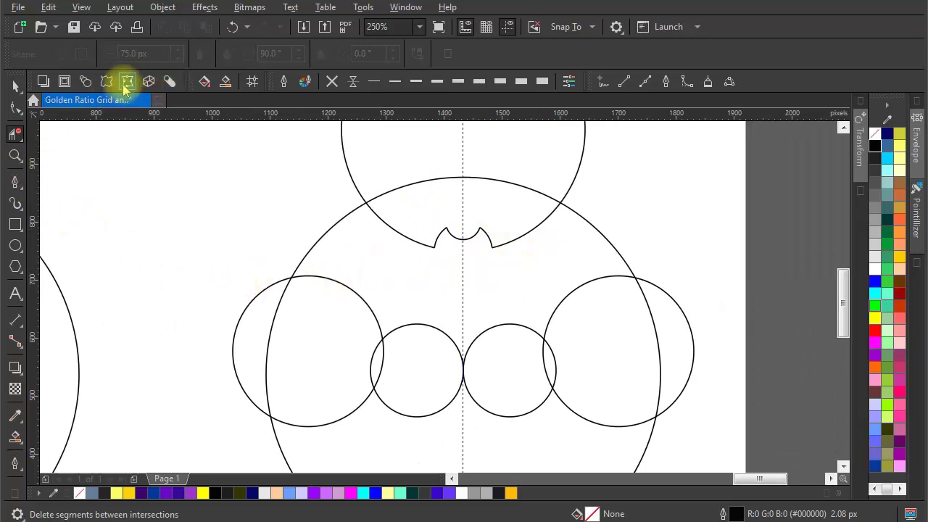
Smart-fill the enclosed bat-shaped area between the circles with the blue-gray color C:40 M:20 Y:0 K:40
{"action": "left_click", "coordinate": [225, 81]}
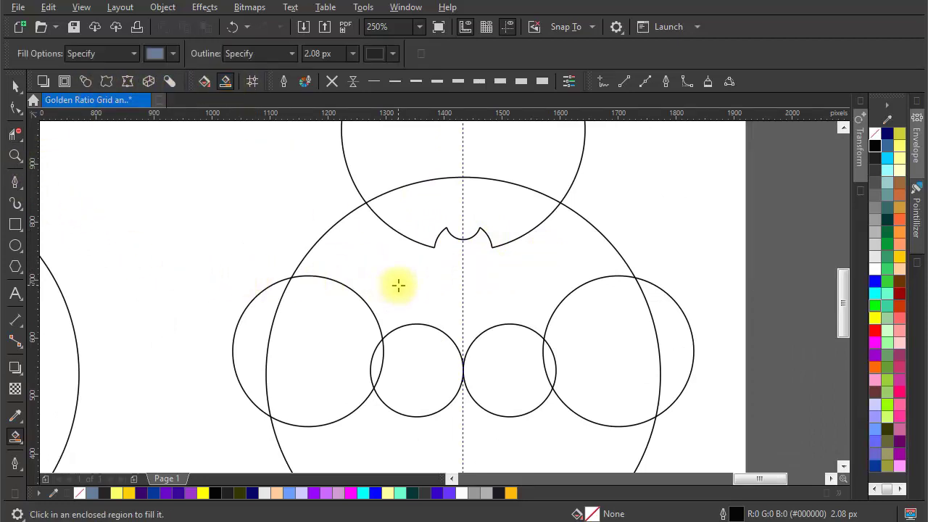
{"action": "left_click", "coordinate": [398, 285]}
{"action": "left_click_drag", "start_coordinate": [528, 290], "coordinate": [397, 324]}
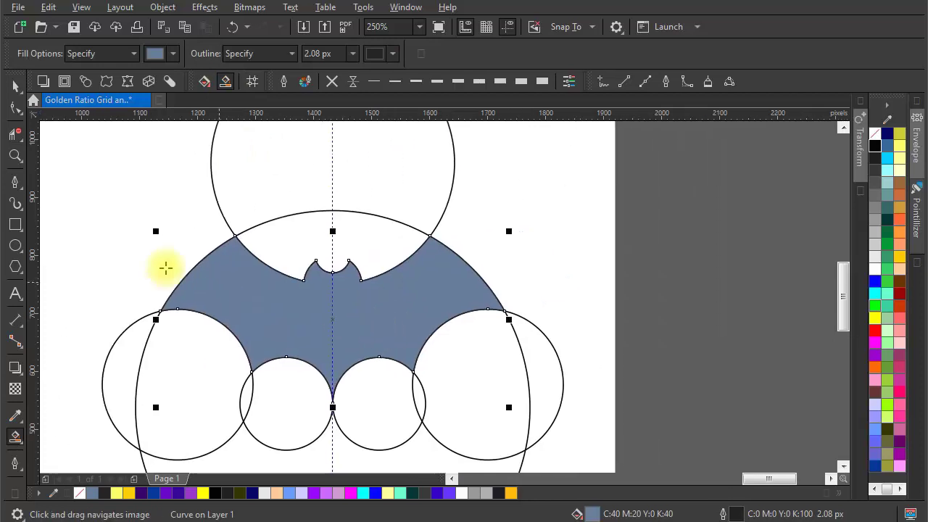
Move the filled bat shape away from the construction circles to the empty area beside the page, at about X 2,418.3 px
{"action": "left_click", "coordinate": [16, 86]}
{"action": "scroll", "coordinate": [420, 300], "scroll_direction": "down", "scroll_amount": 1}
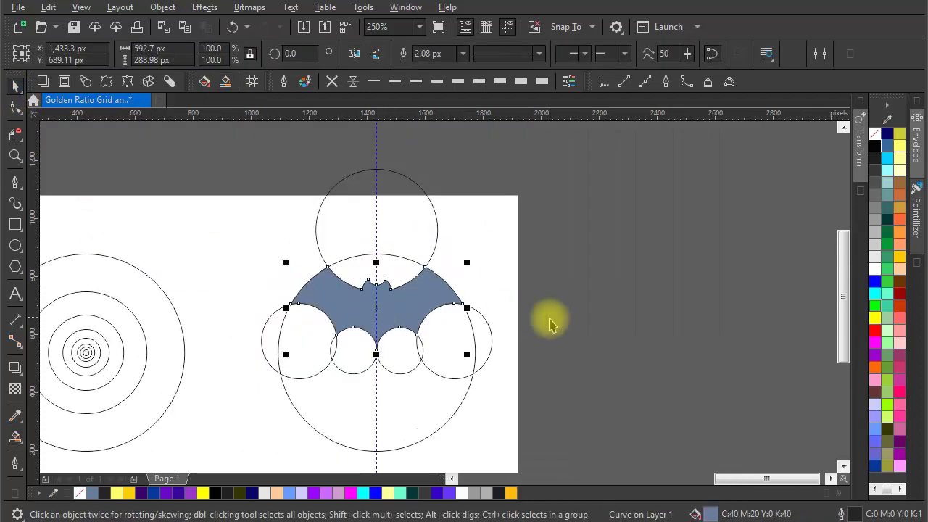
{"action": "left_click_drag", "start_coordinate": [549, 322], "coordinate": [390, 330]}
{"action": "left_click", "coordinate": [463, 338]}
{"action": "left_click_drag", "start_coordinate": [238, 319], "coordinate": [519, 317]}
{"action": "left_click", "coordinate": [615, 355]}
Remove the bat shape's outline and fill it with black
{"action": "left_click", "coordinate": [558, 330]}
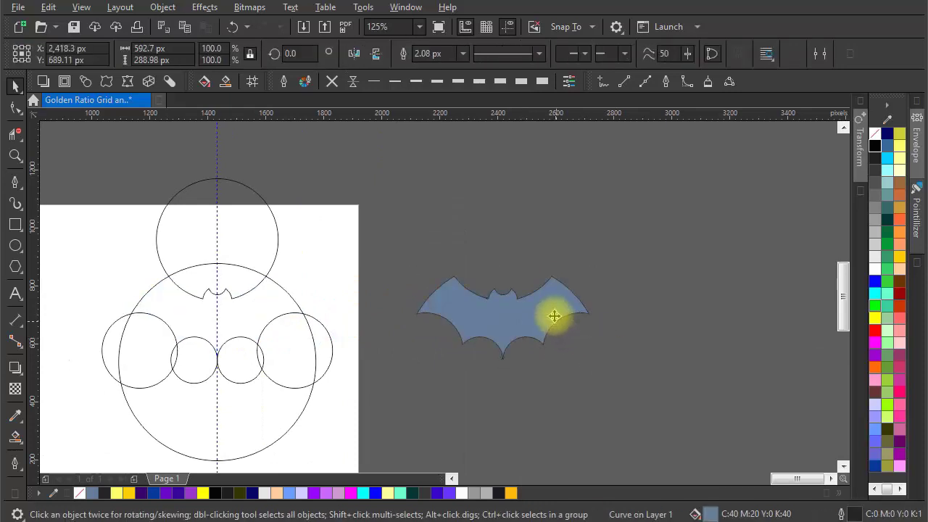
{"action": "scroll", "coordinate": [551, 331], "scroll_direction": "up", "scroll_amount": 2}
{"action": "left_click", "coordinate": [333, 83]}
{"action": "left_click", "coordinate": [875, 145]}
{"action": "scroll", "coordinate": [565, 283], "scroll_direction": "down", "scroll_amount": 2}
{"action": "scroll", "coordinate": [500, 308], "scroll_direction": "up", "scroll_amount": 1}
Move the black bat back onto the page, near its bottom edge between the two groups of circles
{"action": "left_click_drag", "start_coordinate": [476, 320], "coordinate": [552, 311]}
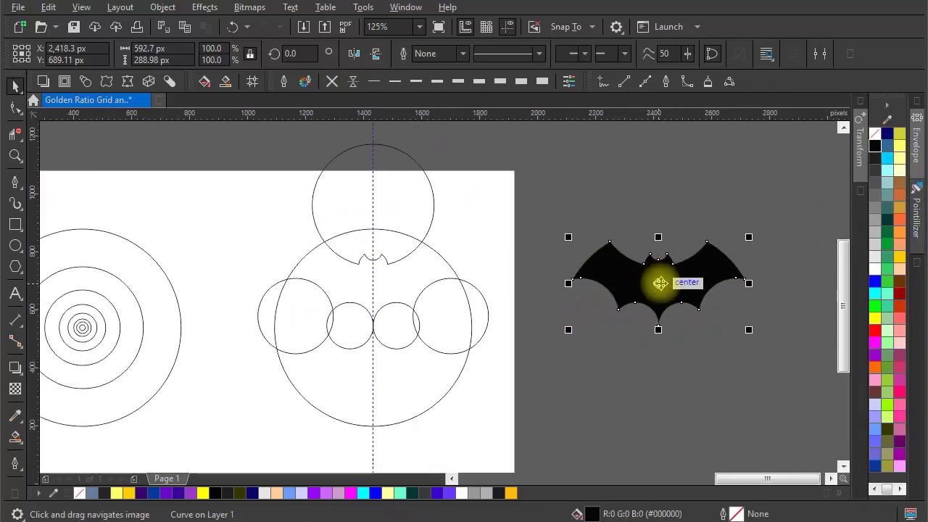
{"action": "left_click_drag", "start_coordinate": [656, 282], "coordinate": [231, 419]}
{"action": "scroll", "coordinate": [284, 399], "scroll_direction": "down", "scroll_amount": 1}
{"action": "scroll", "coordinate": [346, 338], "scroll_direction": "up", "scroll_amount": 1}
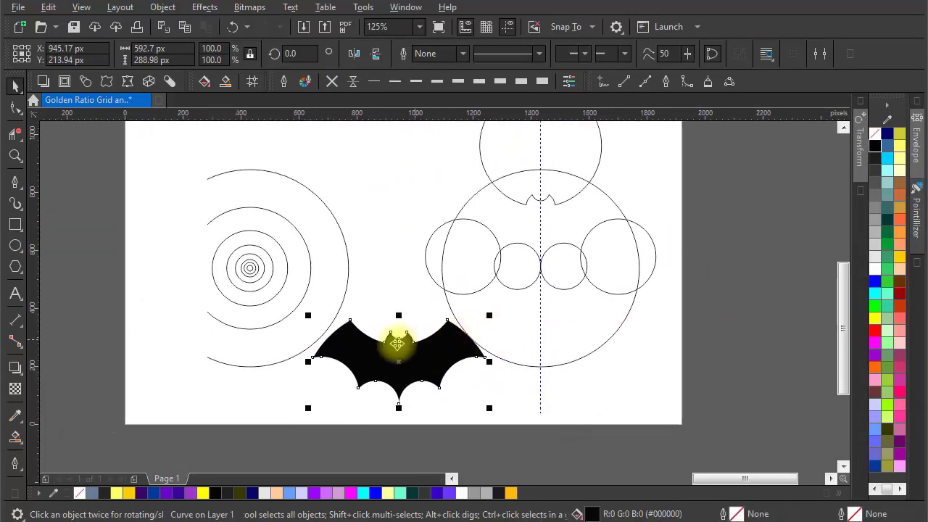
Select all the bat's construction circles around the guideline and move them horizontally off the page
{"action": "left_click_drag", "start_coordinate": [545, 338], "coordinate": [415, 422]}
{"action": "left_click_drag", "start_coordinate": [534, 152], "coordinate": [266, 450]}
{"action": "left_click_drag", "start_coordinate": [413, 311], "coordinate": [685, 311]}
Move the black bat up to the vertical guideline and center it horizontally on the guideline
{"action": "left_click_drag", "start_coordinate": [307, 384], "coordinate": [456, 290]}
{"action": "scroll", "coordinate": [456, 267], "scroll_direction": "up", "scroll_amount": 4}
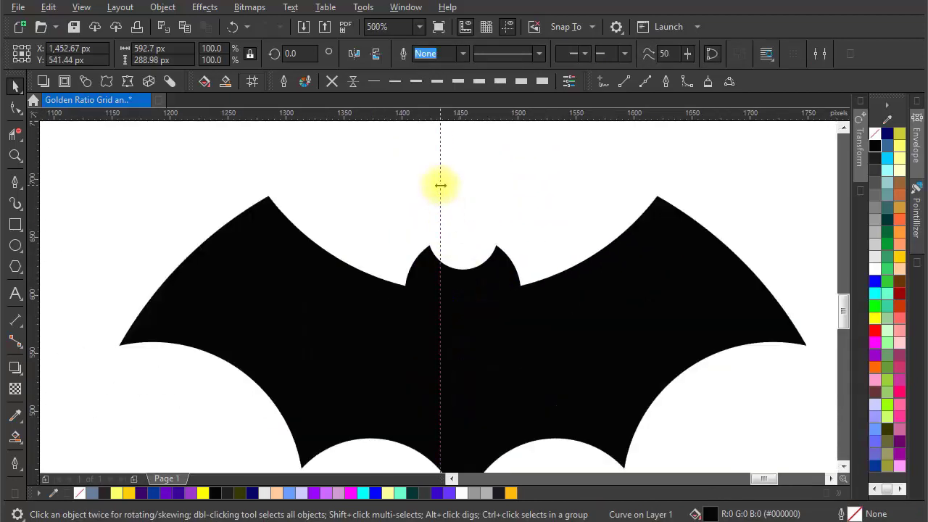
{"action": "left_click", "coordinate": [441, 186]}
{"action": "left_click", "coordinate": [490, 352]}
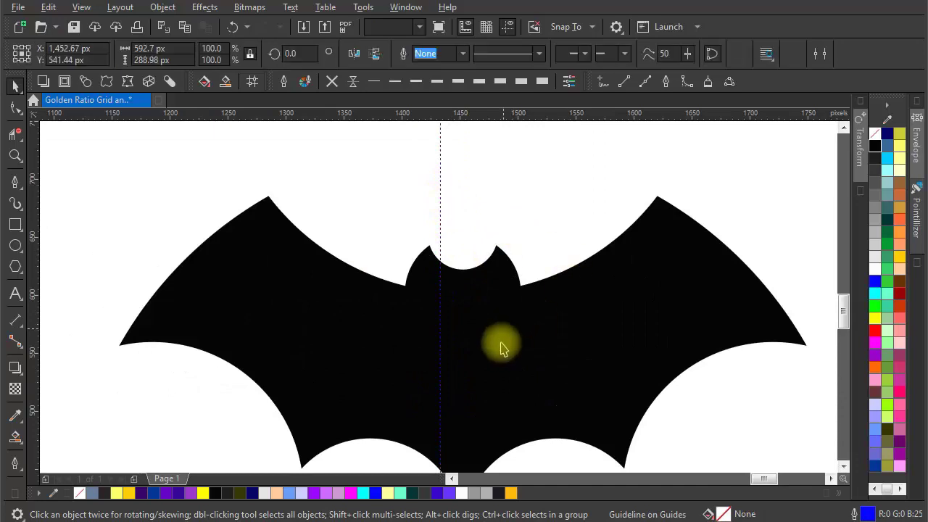
{"action": "left_click_drag", "start_coordinate": [460, 358], "coordinate": [440, 363]}
Enlarge the bat proportionally to about 770 px wide and raise it slightly along the guideline
{"action": "scroll", "coordinate": [440, 362], "scroll_direction": "down", "scroll_amount": 2}
{"action": "left_click", "coordinate": [588, 359]}
{"action": "left_click_drag", "start_coordinate": [589, 359], "coordinate": [548, 284]}
{"action": "scroll", "coordinate": [545, 285], "scroll_direction": "down", "scroll_amount": 1}
{"action": "left_click_drag", "start_coordinate": [560, 323], "coordinate": [572, 397]}
{"action": "left_click", "coordinate": [487, 346]}
{"action": "left_click_drag", "start_coordinate": [474, 338], "coordinate": [472, 315]}
{"action": "left_click", "coordinate": [489, 409]}
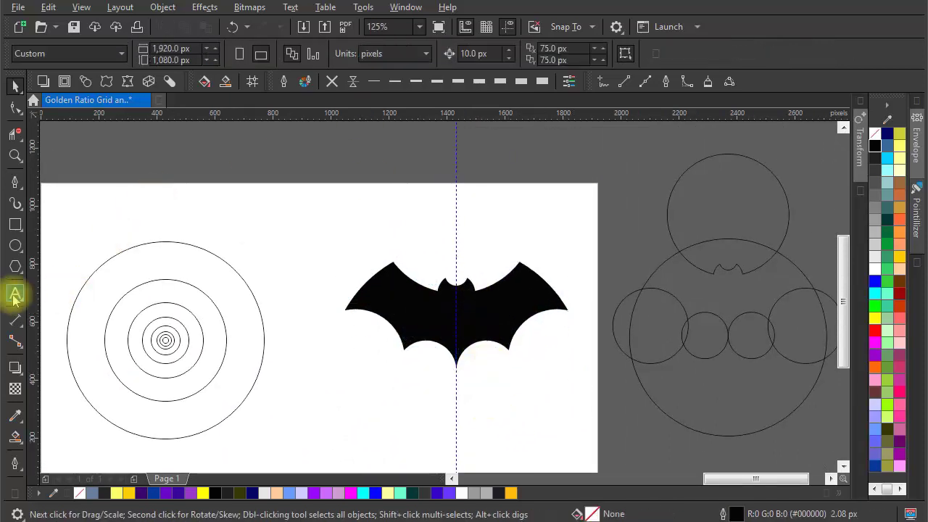
Add the text BAT below the bat shape and set its font to Bebas Neue Bold
{"action": "left_click", "coordinate": [381, 396]}
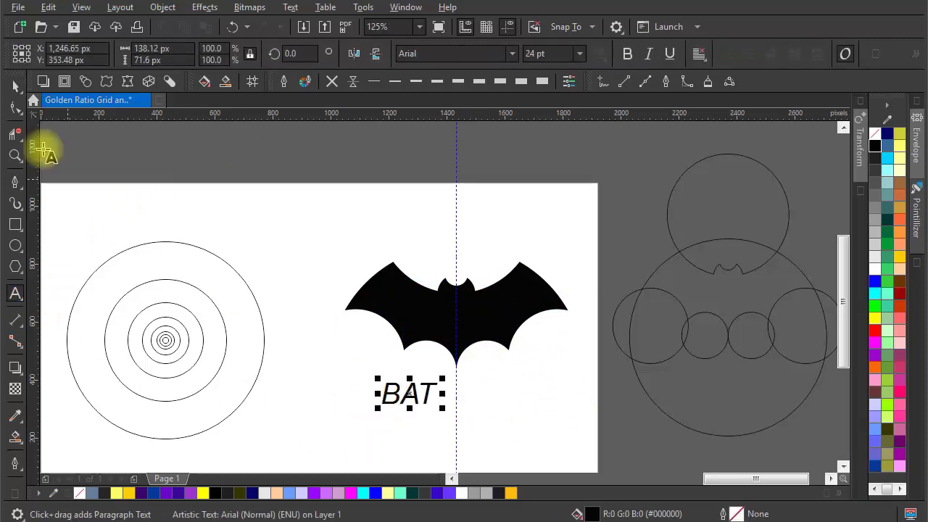
{"action": "left_click", "coordinate": [13, 89]}
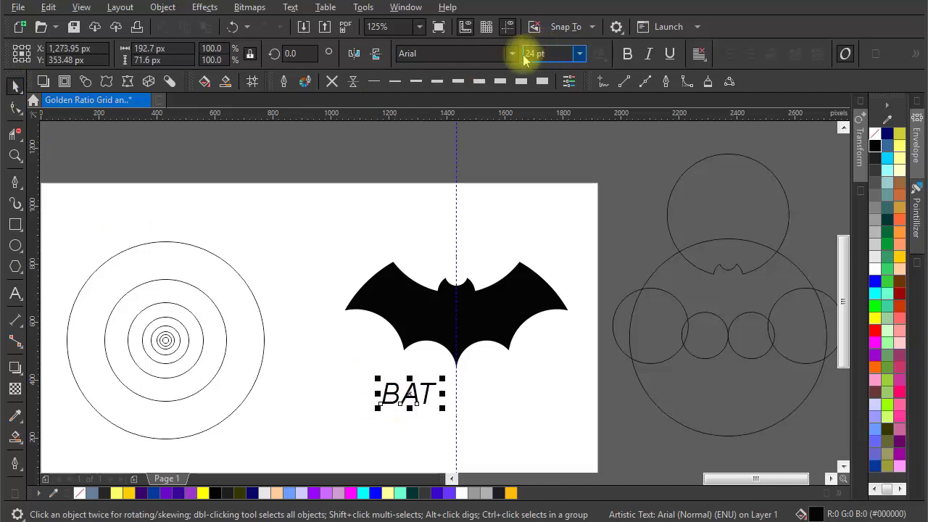
{"action": "left_click", "coordinate": [512, 53]}
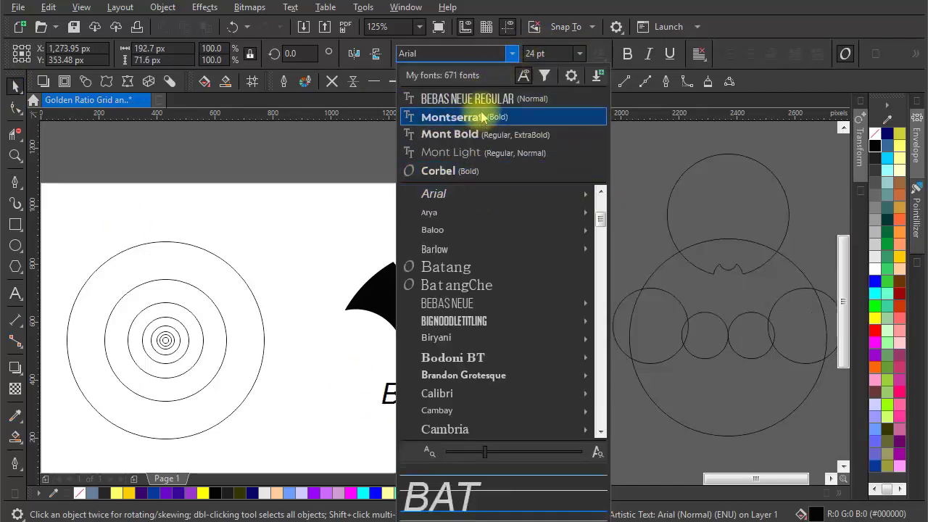
{"action": "left_click", "coordinate": [482, 102]}
{"action": "left_click", "coordinate": [512, 53]}
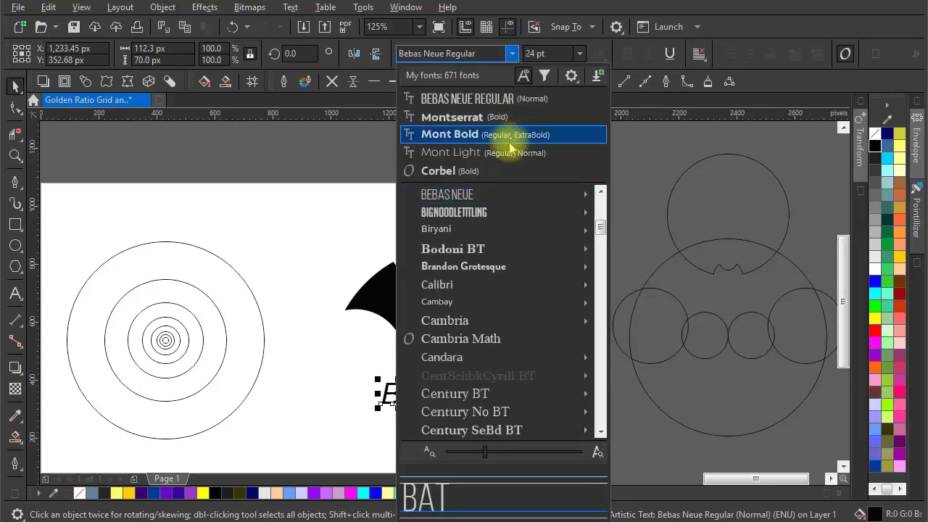
{"action": "mouse_move", "coordinate": [522, 207]}
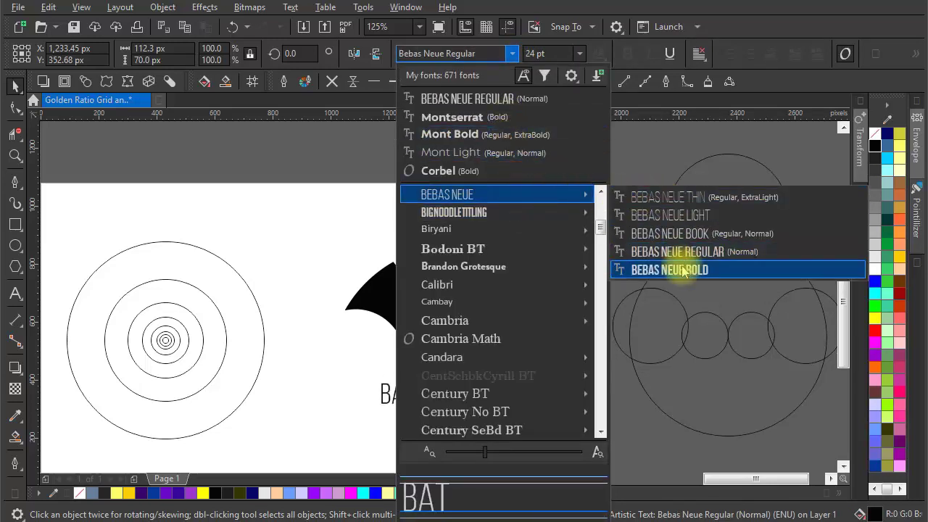
{"action": "left_click", "coordinate": [635, 269]}
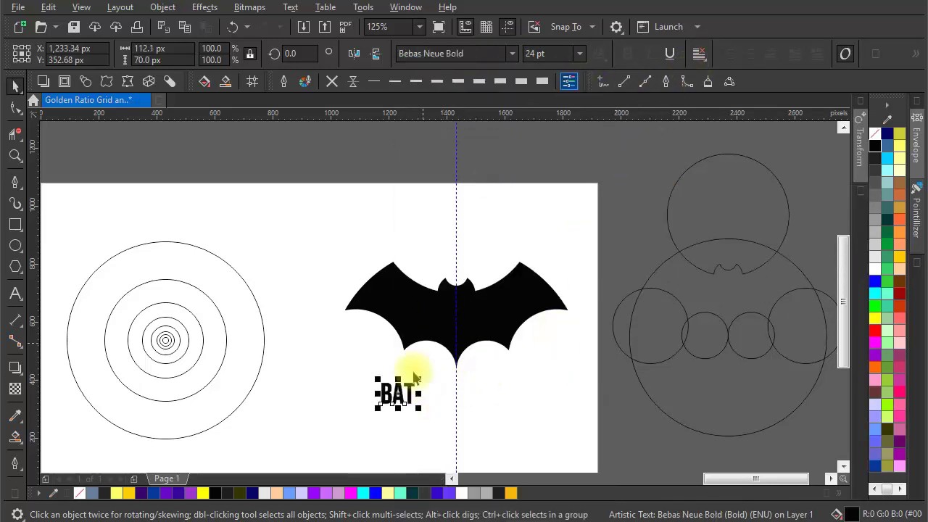
Center the BAT text horizontally with the bat shape and nudge it vertically to about Y 356.4 px
{"action": "scroll", "coordinate": [410, 390], "scroll_direction": "up", "scroll_amount": 2}
{"action": "left_click", "coordinate": [530, 307], "text": "shift"}
{"action": "key", "text": "c"}
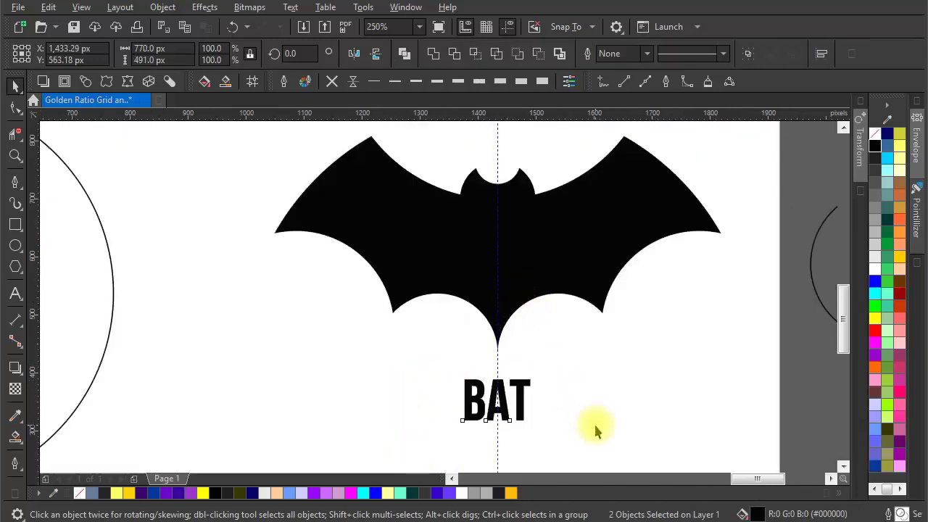
{"action": "left_click", "coordinate": [592, 426]}
{"action": "left_click", "coordinate": [525, 396]}
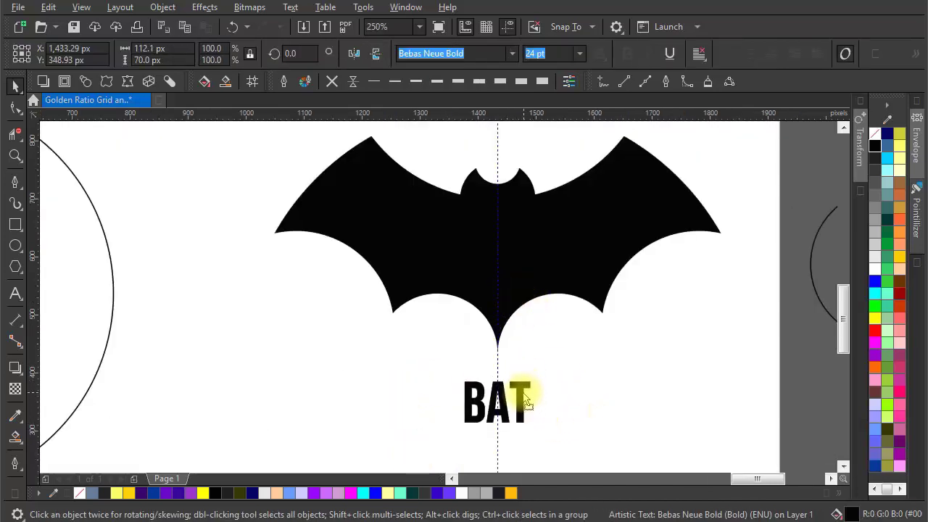
{"action": "left_click", "coordinate": [524, 274], "text": "shift"}
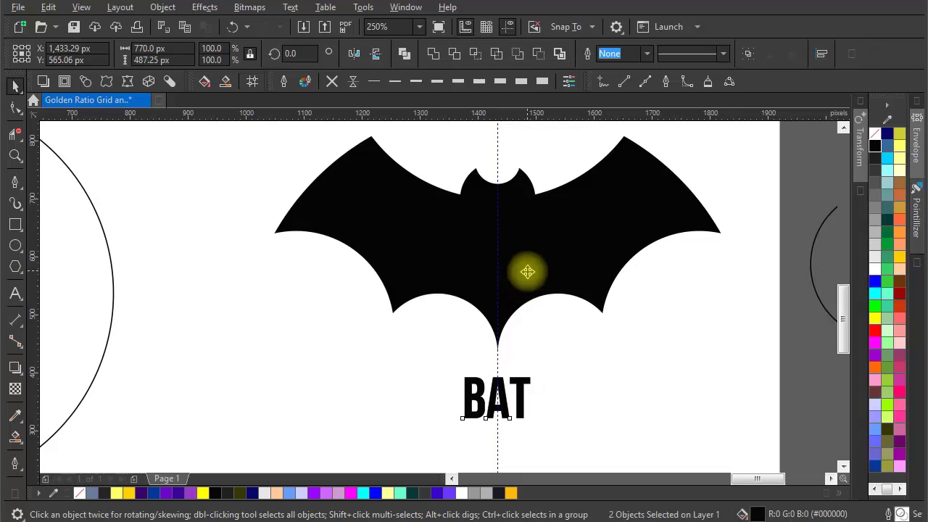
Set the BAT text's alignment to centered
{"action": "left_click", "coordinate": [520, 408]}
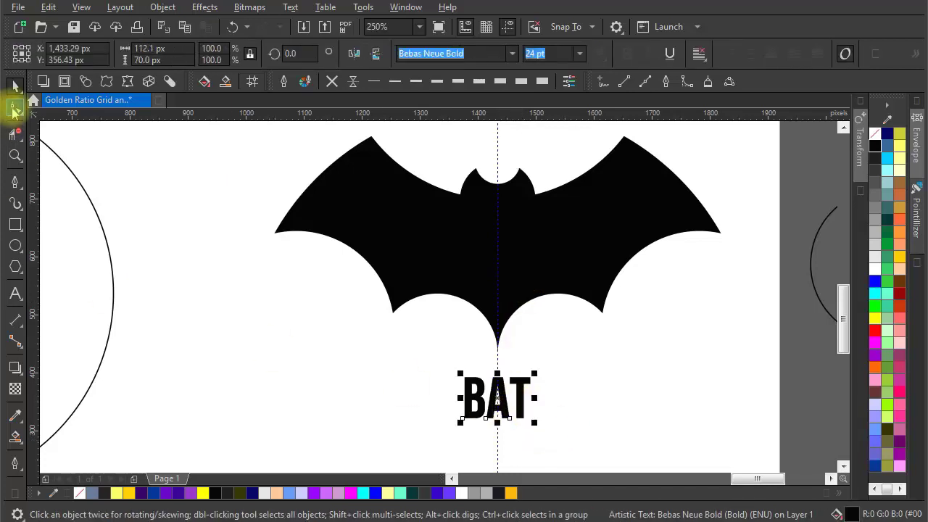
{"action": "left_click", "coordinate": [15, 106]}
{"action": "left_click", "coordinate": [16, 87]}
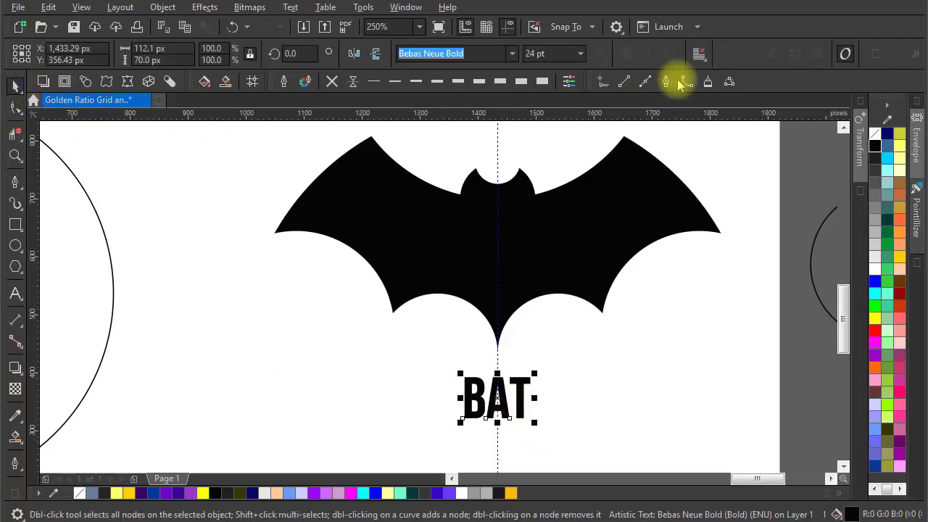
{"action": "left_click", "coordinate": [699, 53]}
{"action": "left_click", "coordinate": [707, 110]}
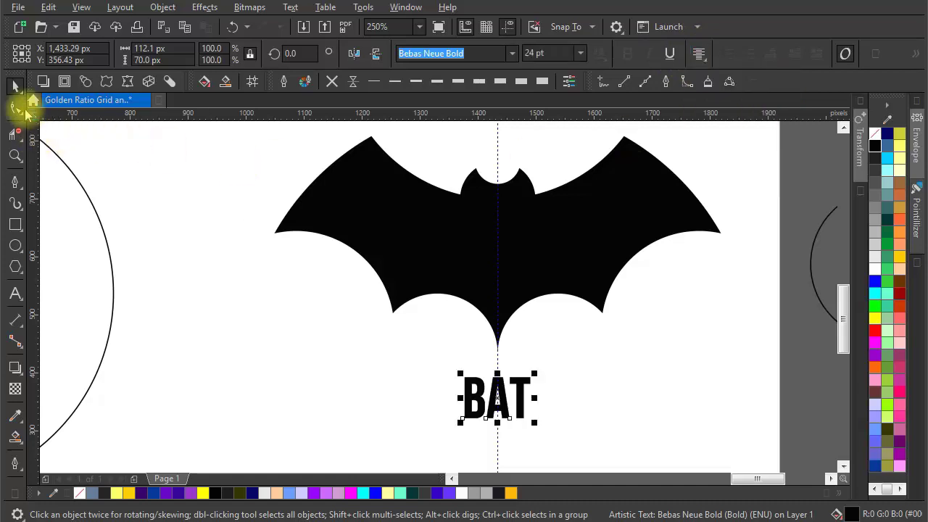
Widen the letter spacing of the BAT text evenly around its center
{"action": "left_click", "coordinate": [15, 107]}
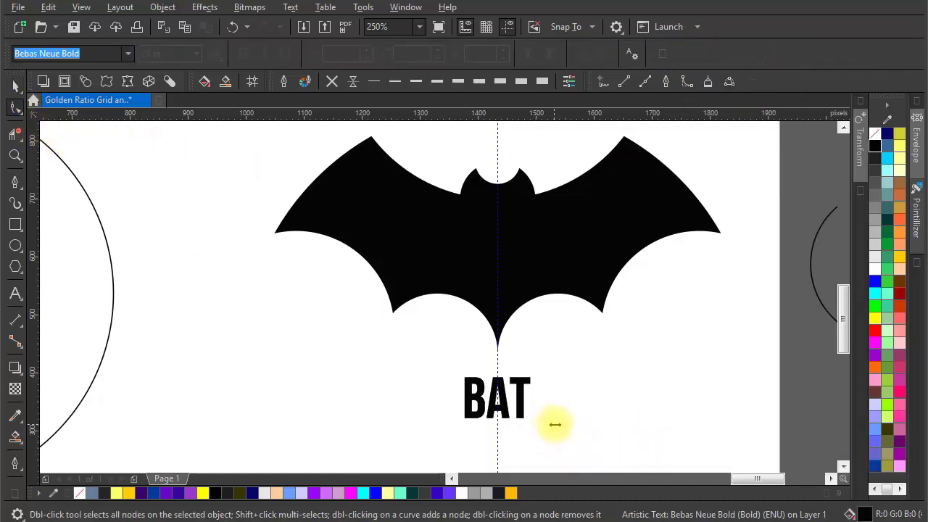
{"action": "left_click_drag", "start_coordinate": [556, 424], "coordinate": [561, 425]}
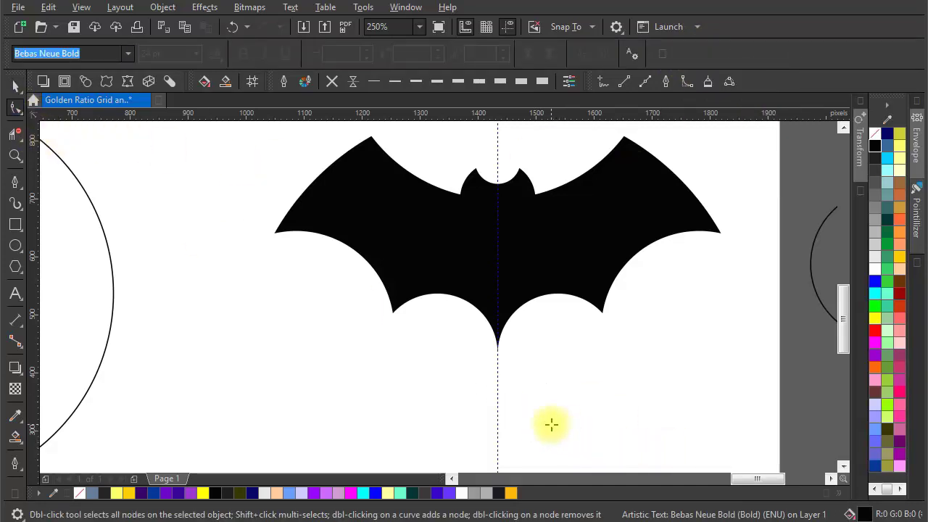
{"action": "left_click", "coordinate": [16, 87]}
{"action": "scroll", "coordinate": [384, 232], "scroll_direction": "down", "scroll_amount": 2}
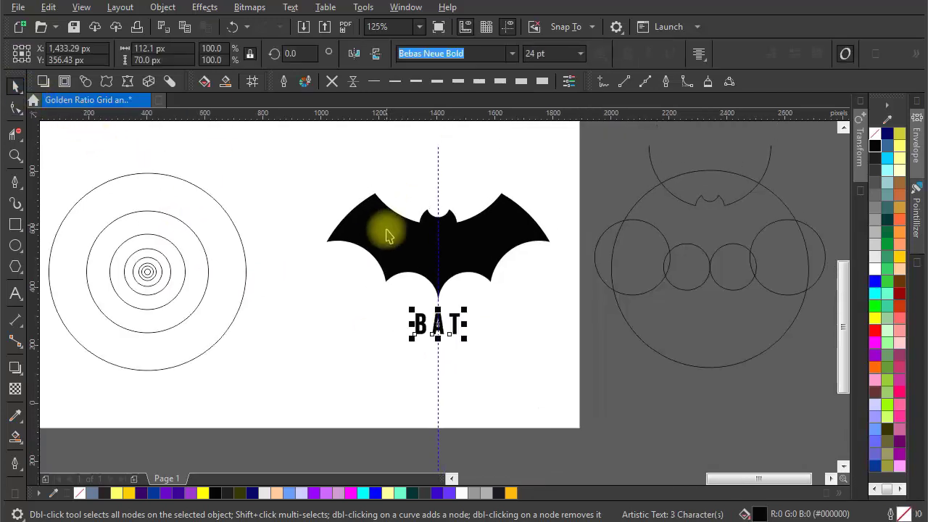
Move the vertical guideline from the bat's center to the tip of its right wing
{"action": "left_click", "coordinate": [506, 288]}
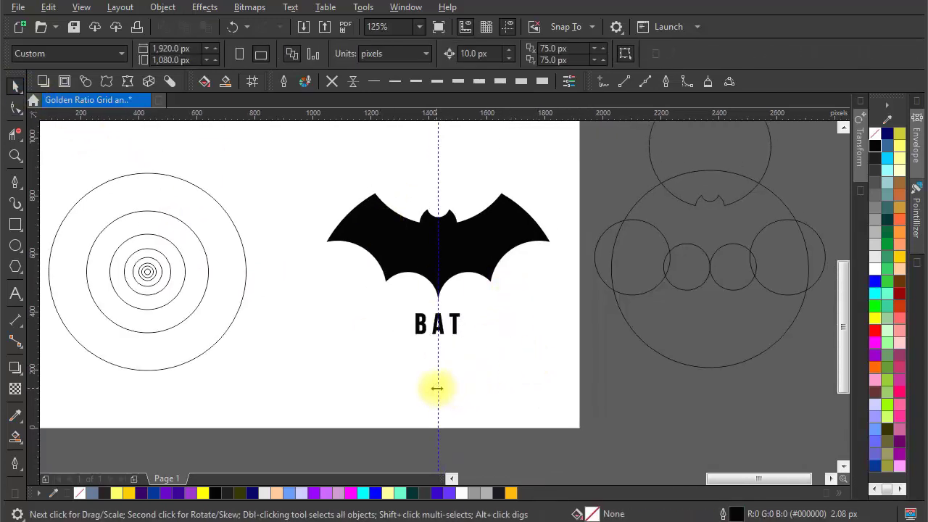
{"action": "left_click_drag", "start_coordinate": [437, 387], "coordinate": [549, 246]}
{"action": "left_click", "coordinate": [519, 348]}
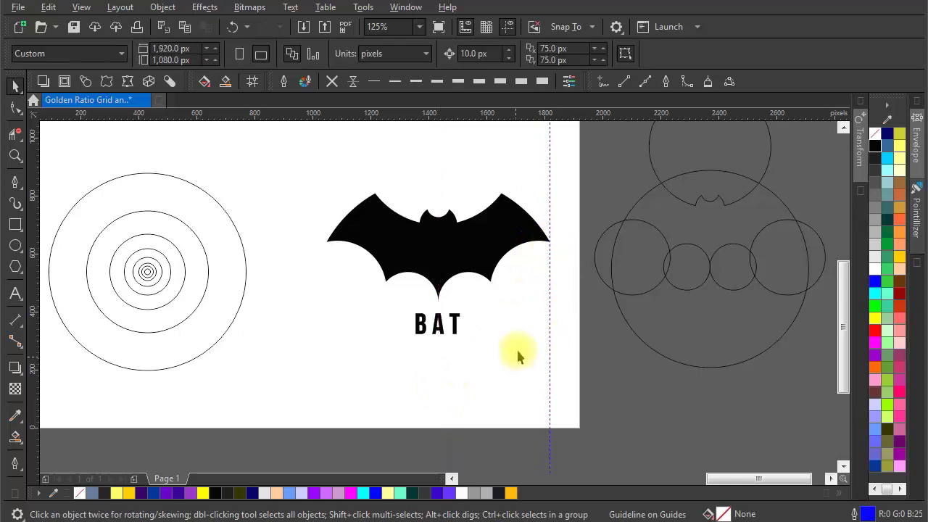
Add a second vertical guideline at the tip of the bat's left wing
{"action": "scroll", "coordinate": [520, 353], "scroll_direction": "down", "scroll_amount": 2}
{"action": "scroll", "coordinate": [527, 353], "scroll_direction": "up", "scroll_amount": 1}
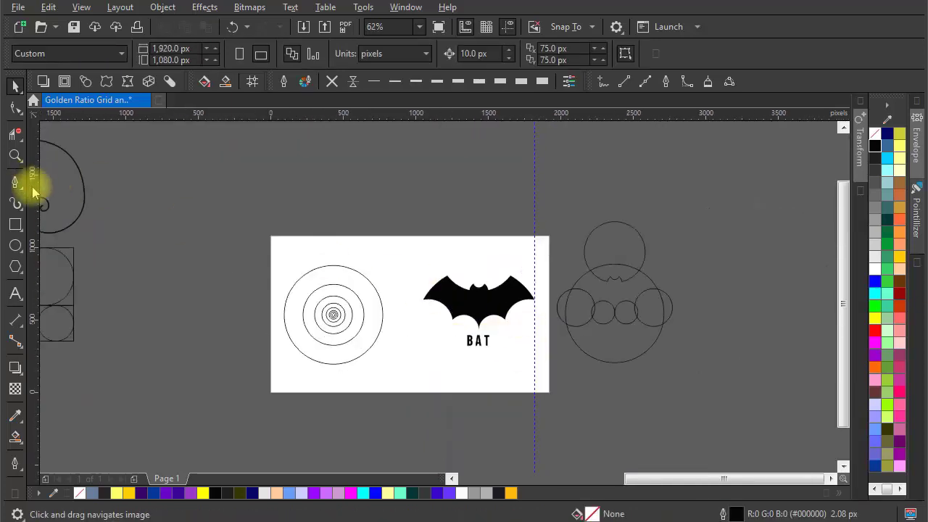
{"action": "left_click_drag", "start_coordinate": [33, 190], "coordinate": [427, 300]}
{"action": "scroll", "coordinate": [562, 336], "scroll_direction": "up", "scroll_amount": 2}
{"action": "left_click_drag", "start_coordinate": [564, 332], "coordinate": [713, 360]}
{"action": "scroll", "coordinate": [620, 335], "scroll_direction": "down", "scroll_amount": 1}
{"action": "left_click_drag", "start_coordinate": [595, 336], "coordinate": [497, 321]}
{"action": "left_click", "coordinate": [544, 360]}
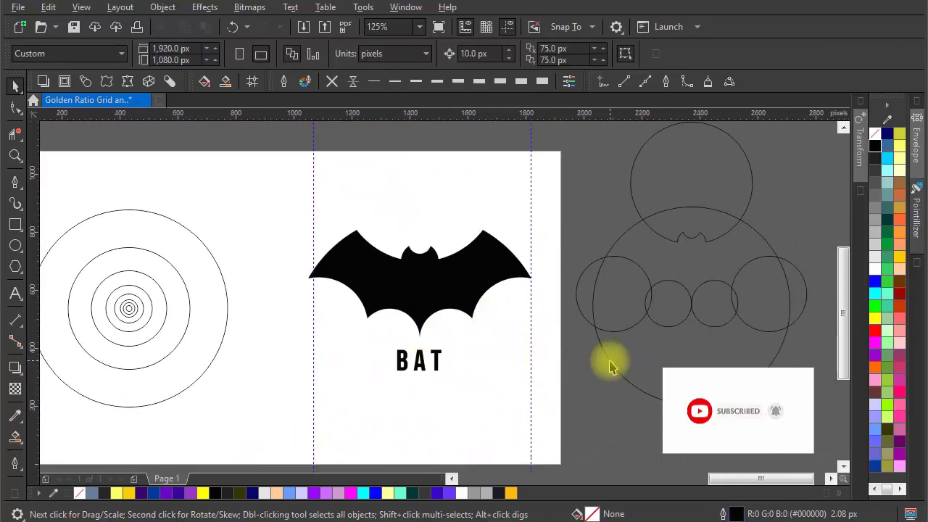